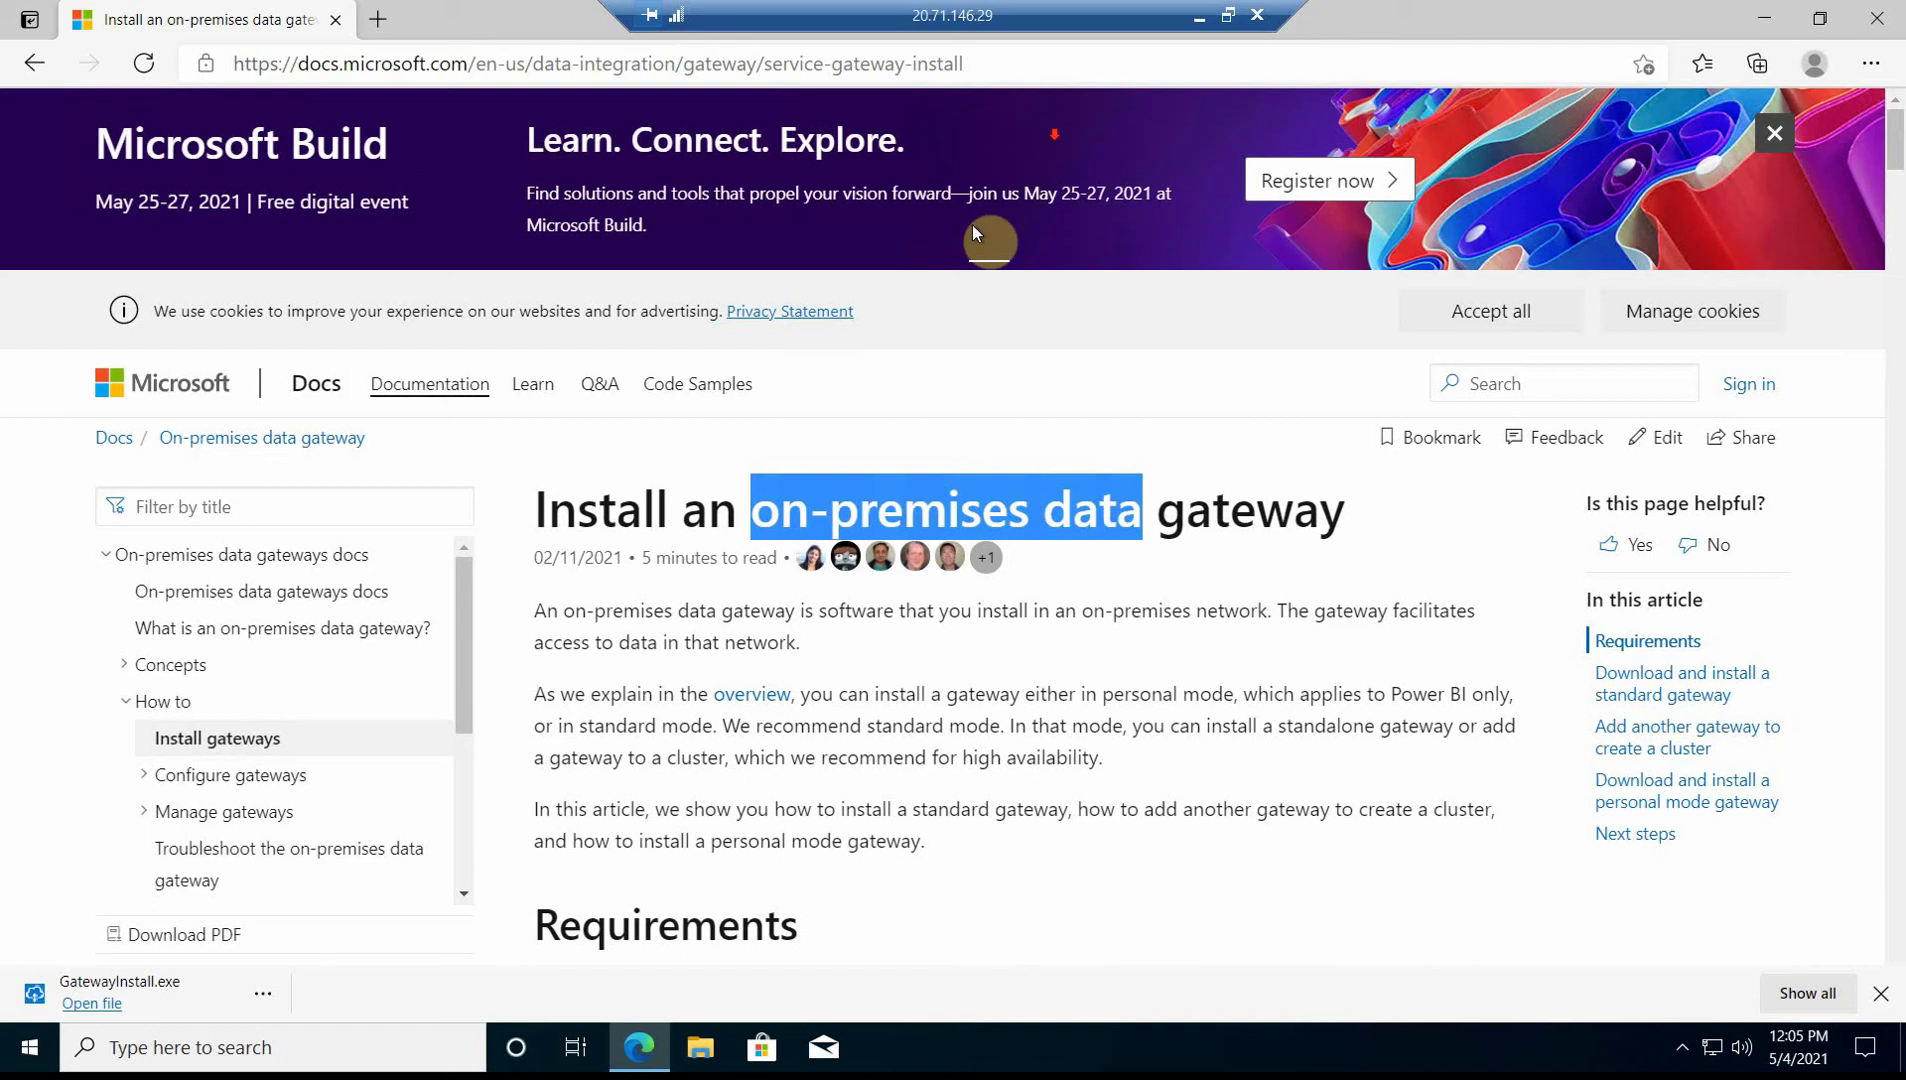
- Scroll past Requirements and Related considerations to 'Download and install a standard gateway'
scroll(972, 223, down, 3)
scroll(670, 662, down, 3)
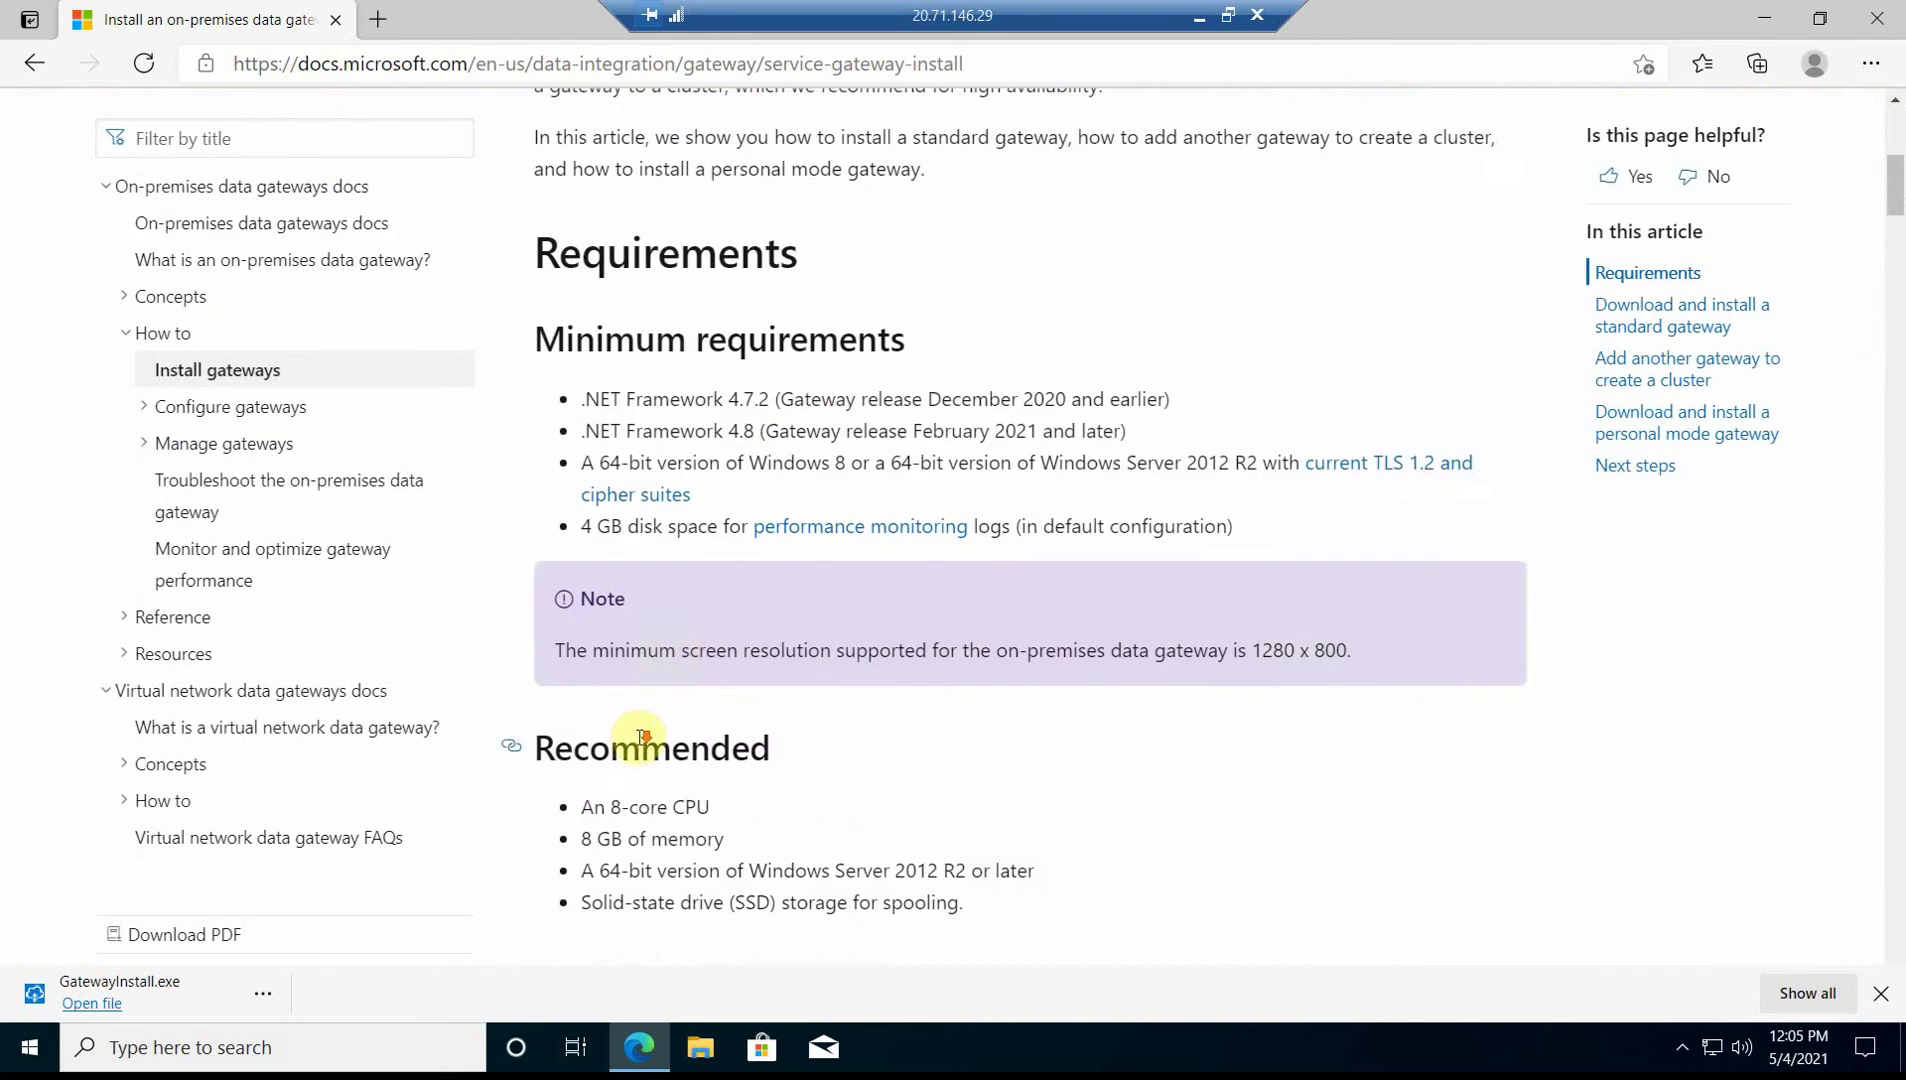
scroll(651, 740, down, 1)
scroll(680, 706, down, 3)
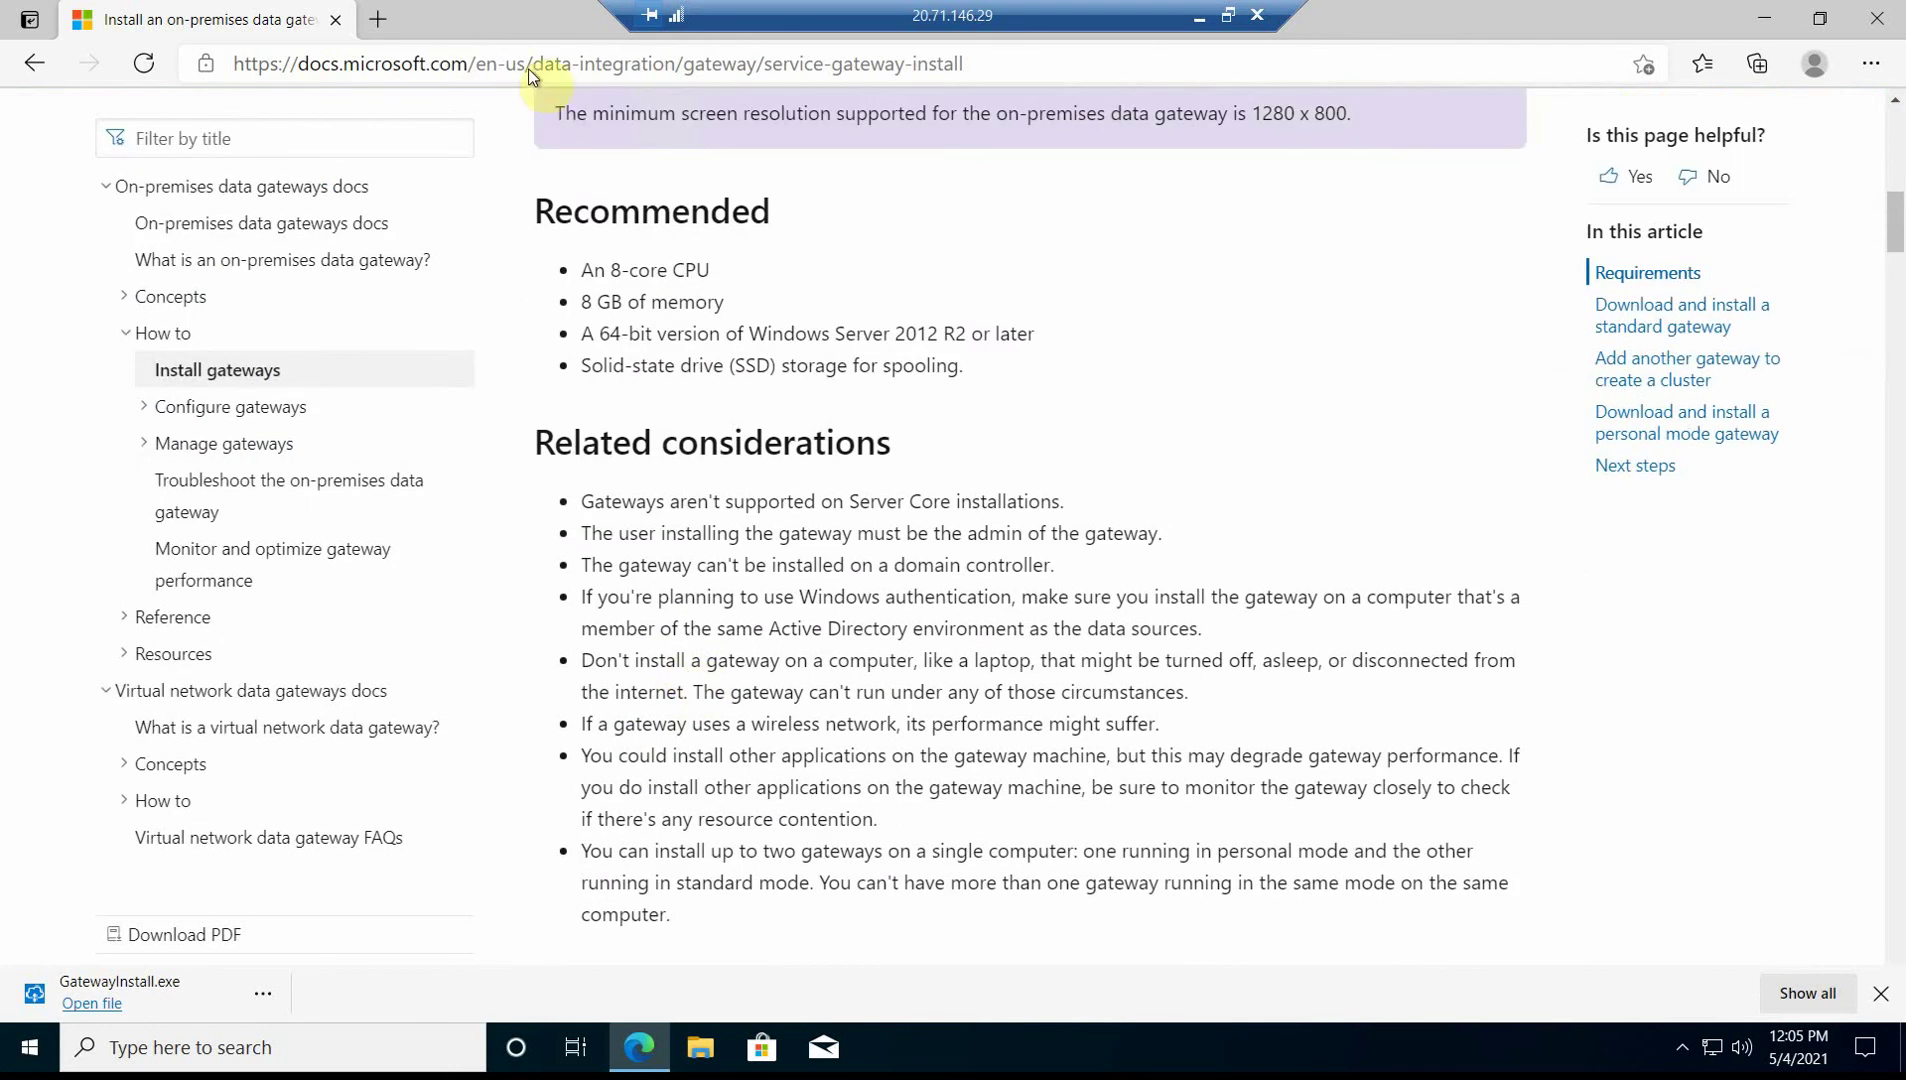
scroll(706, 568, down, 4)
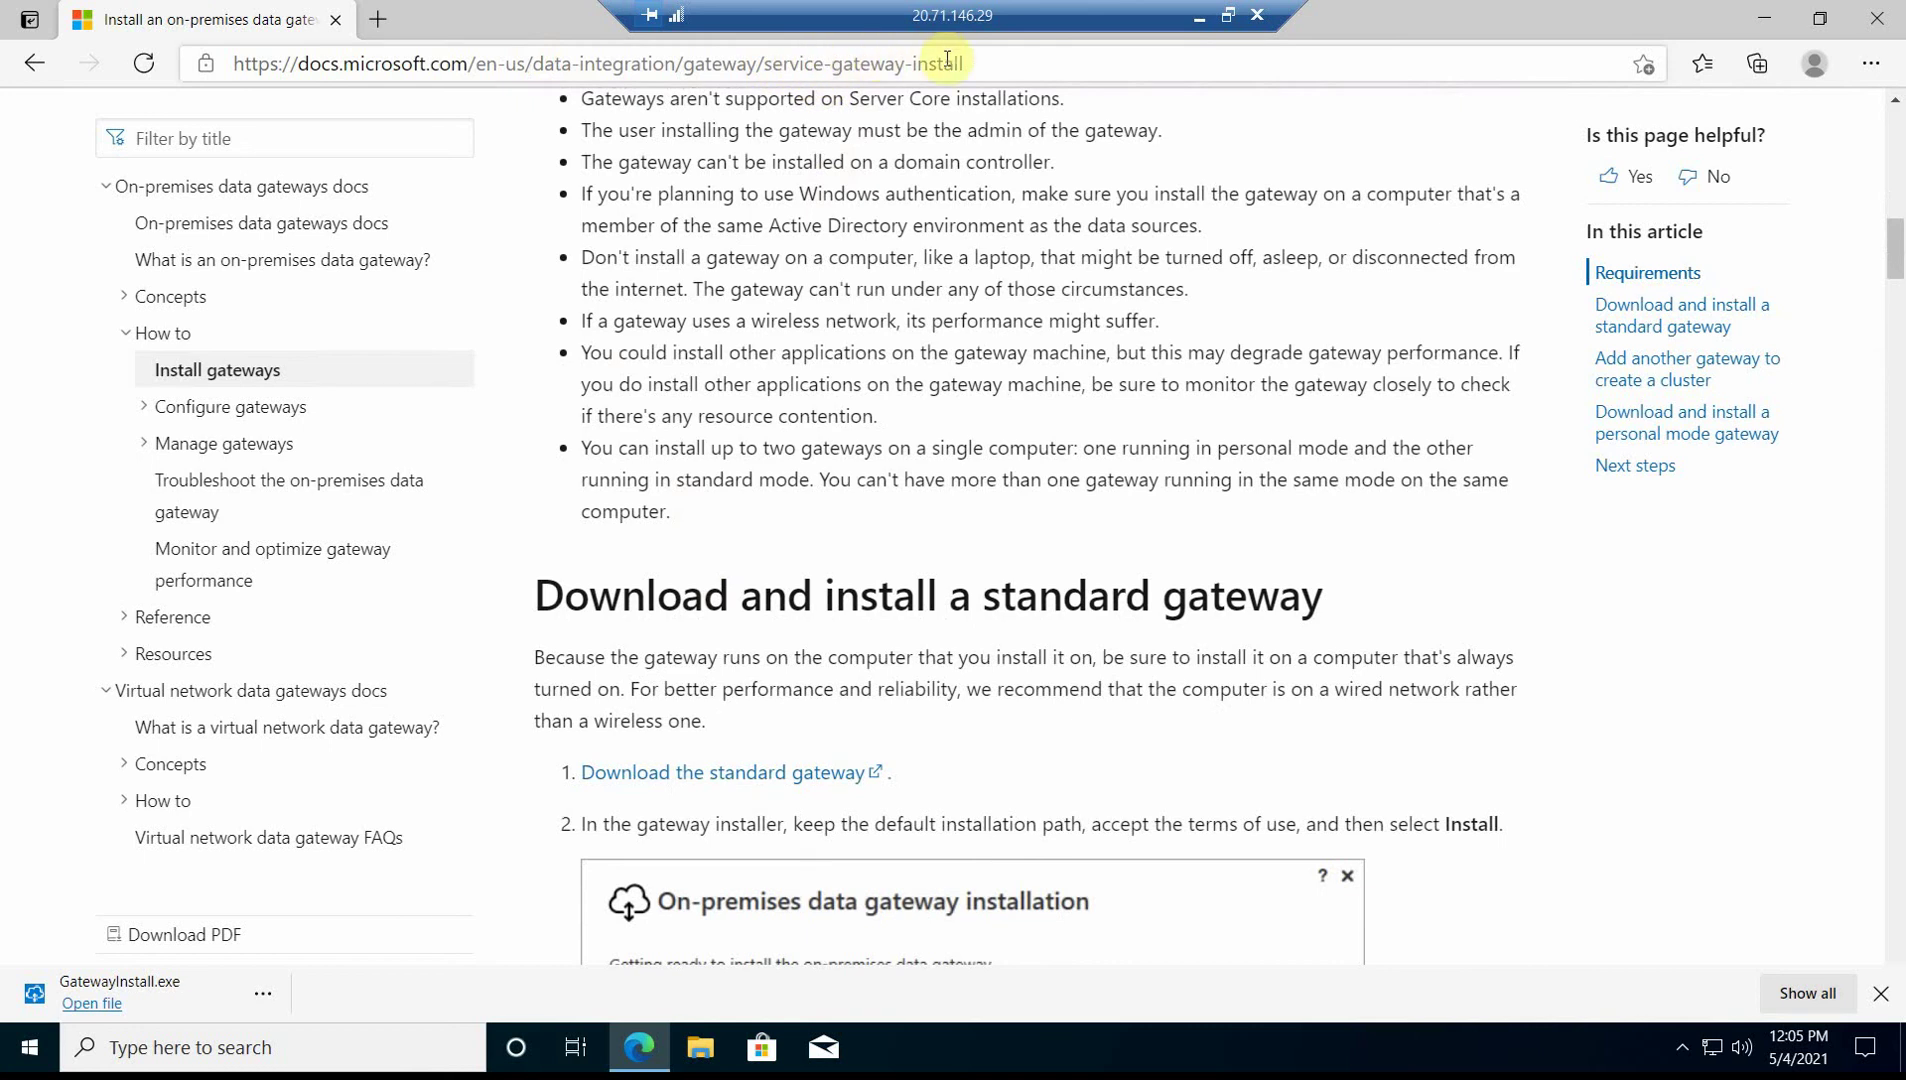
drag(963, 64, 762, 66)
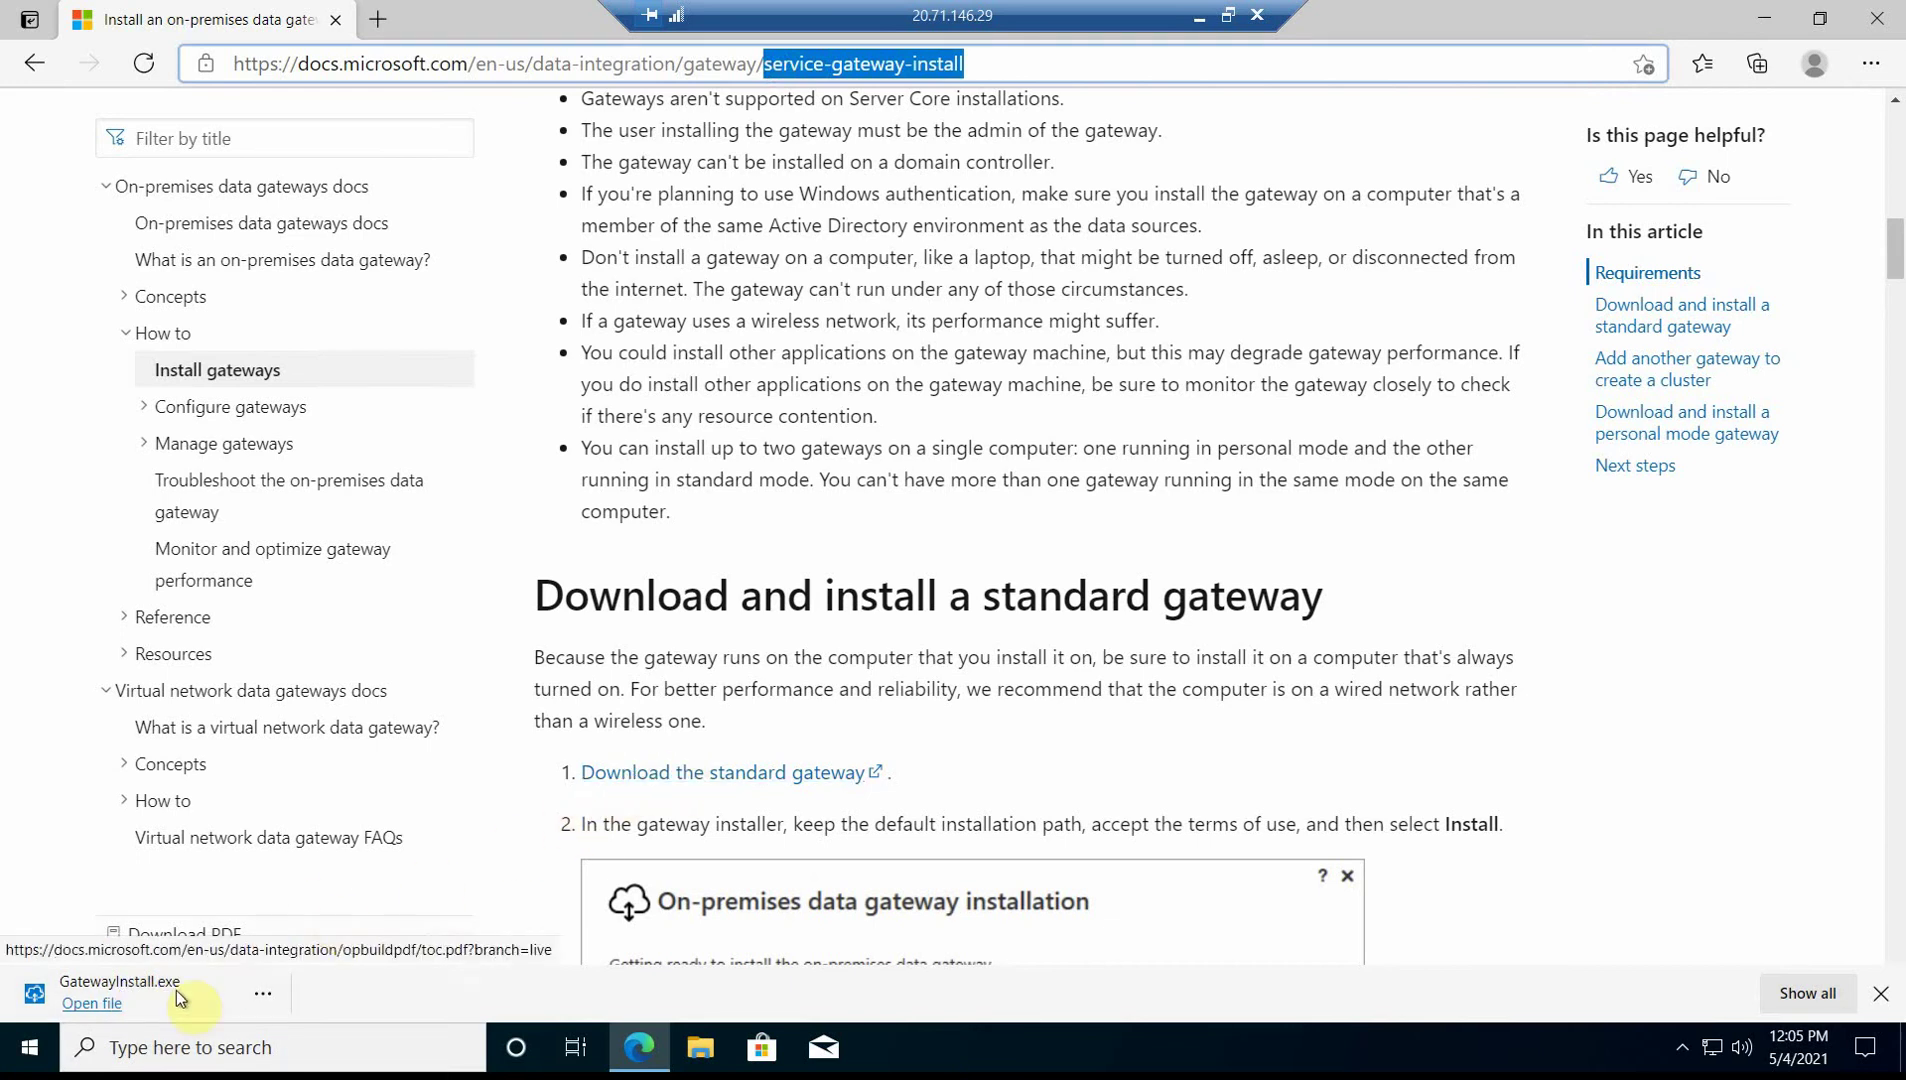
- Launch GatewayInstall.exe and accept the terms of use, keeping the default install path
click(141, 990)
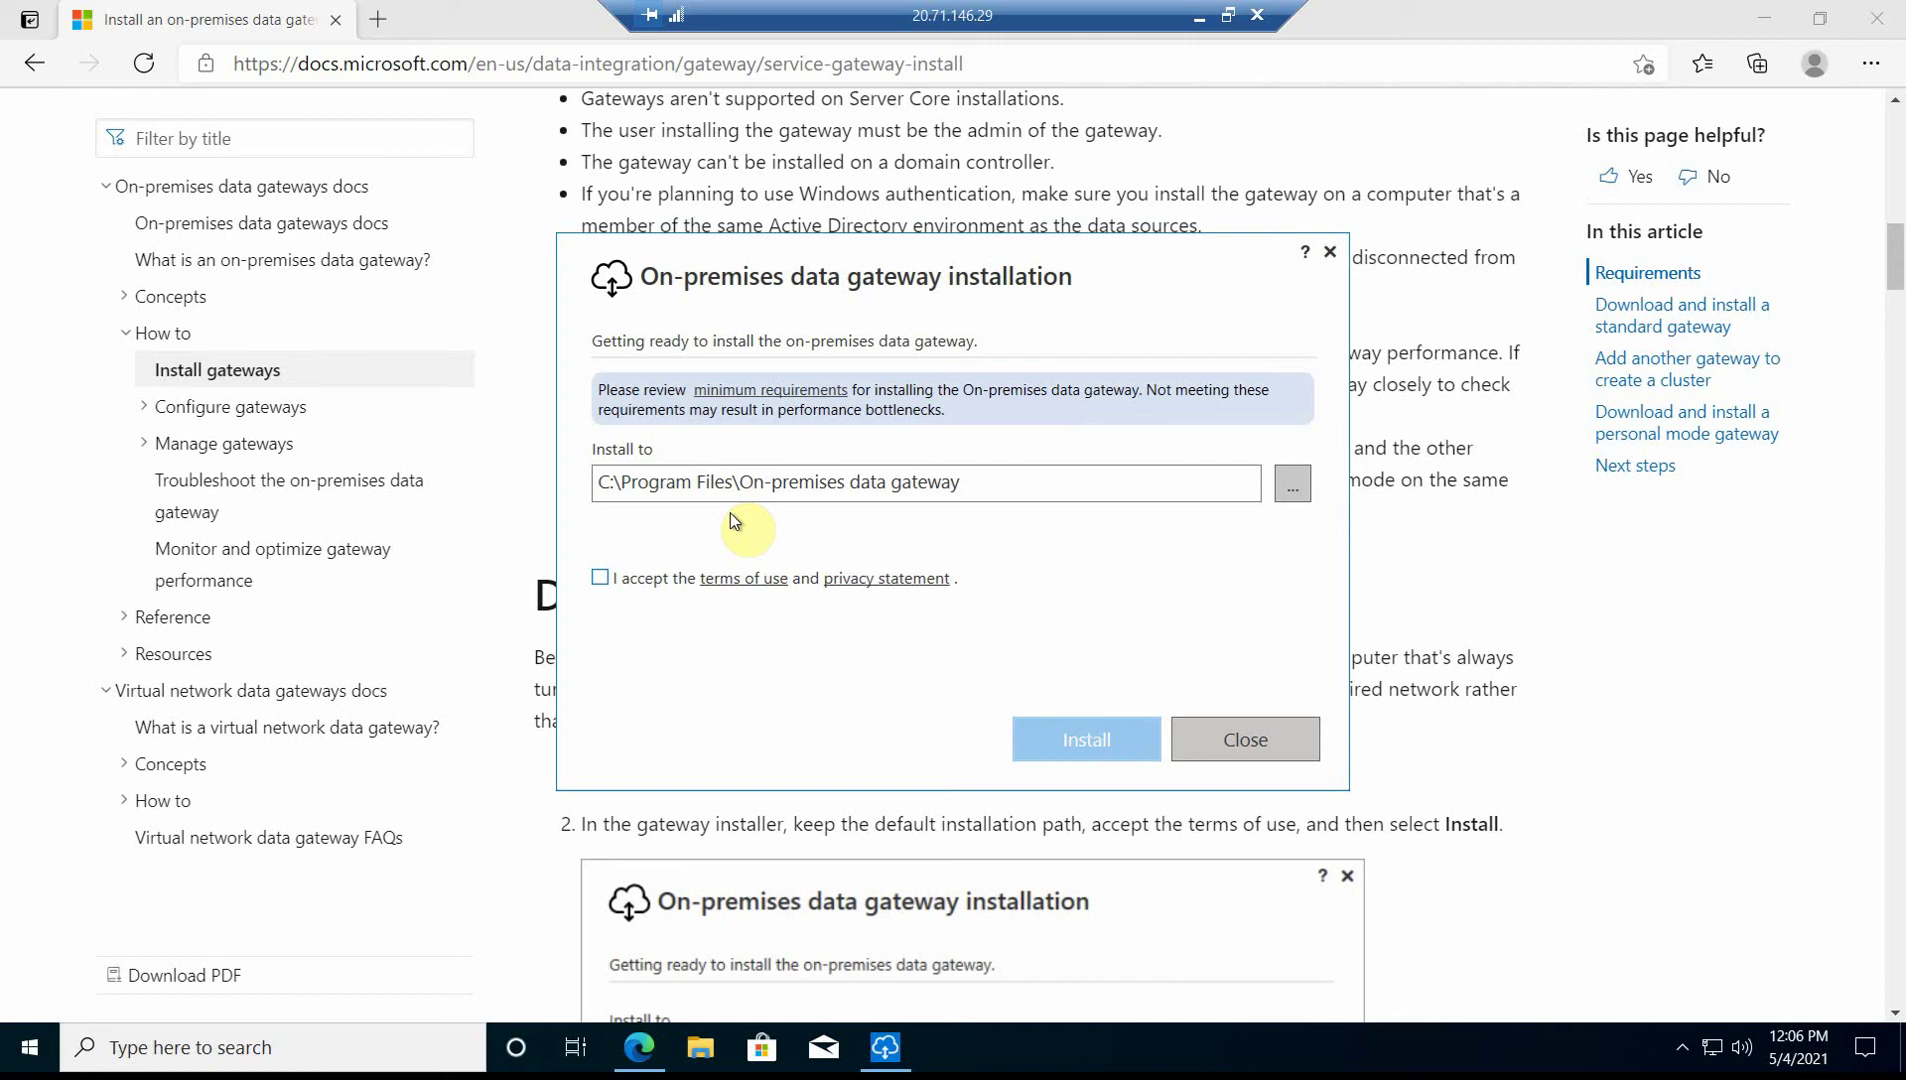
click(599, 577)
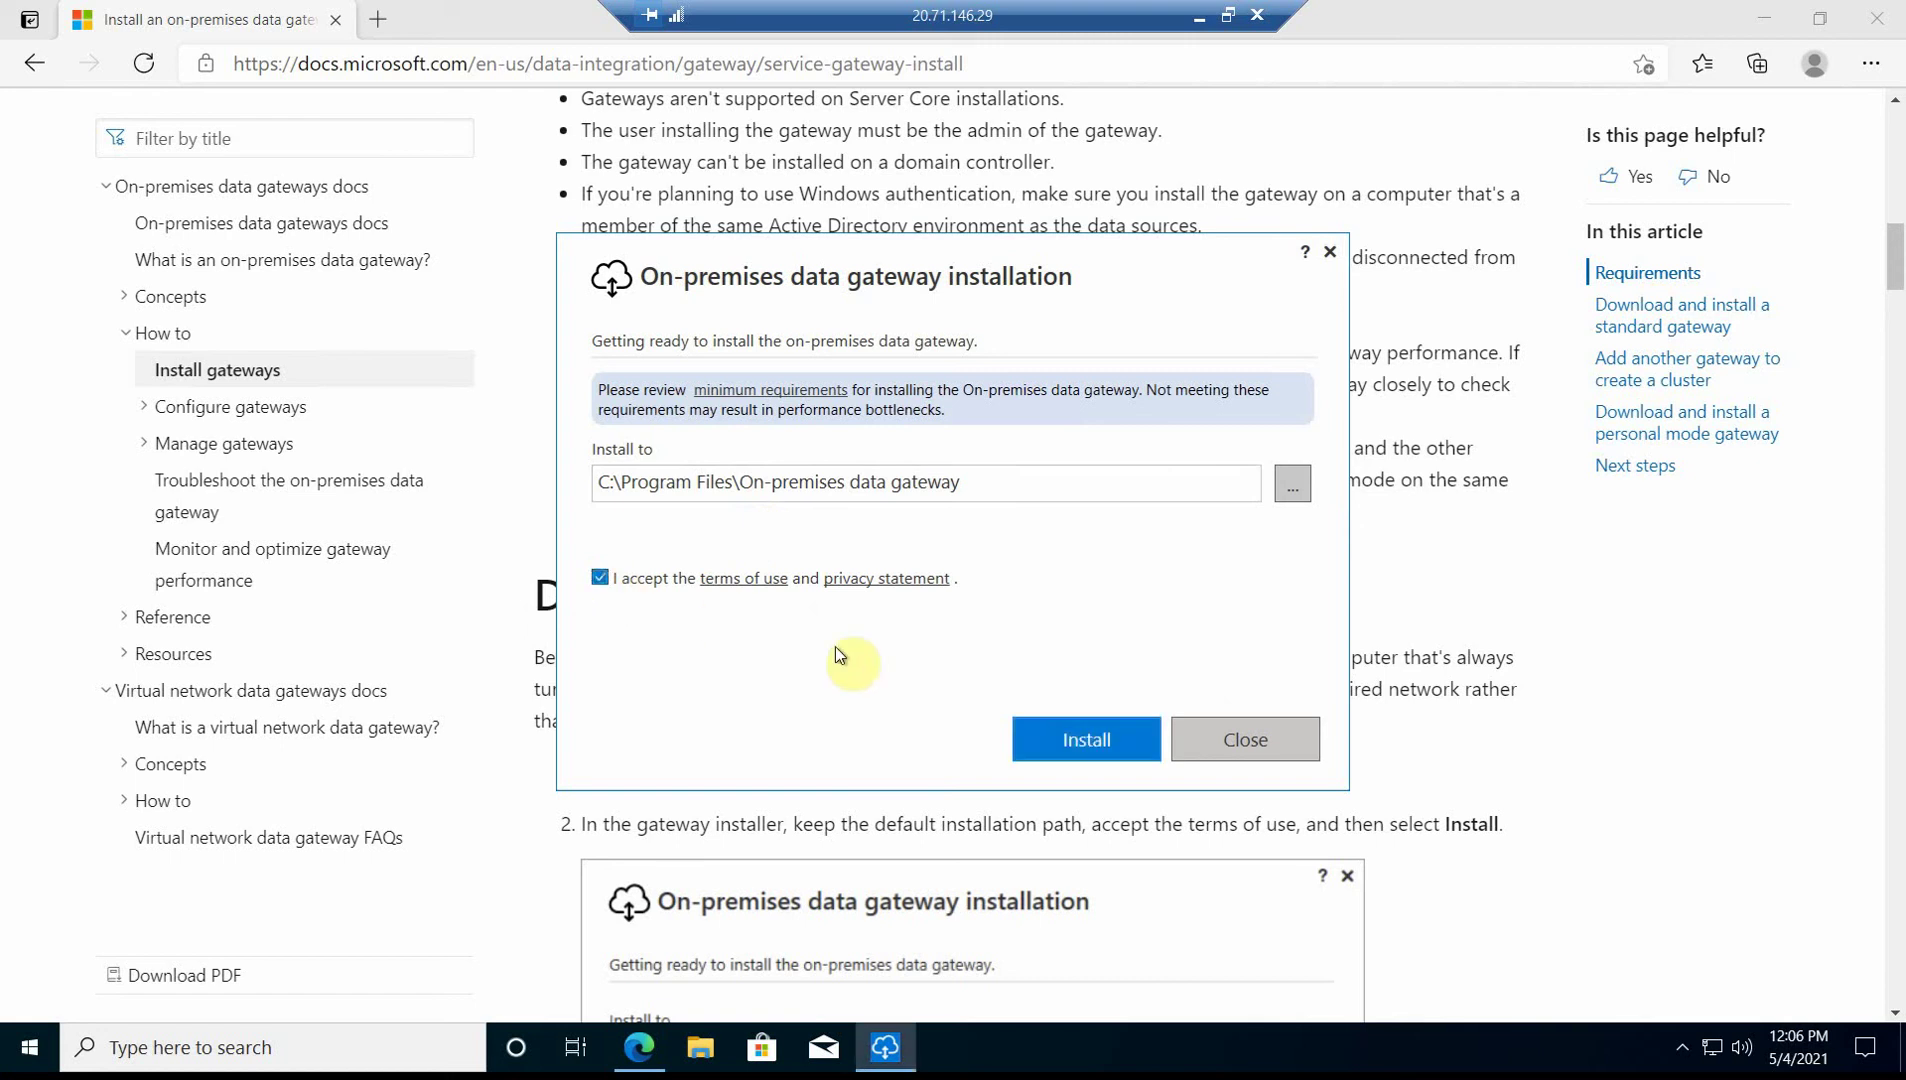
- Run the gateway installation to completion while reading further down the Docs article
click(1065, 740)
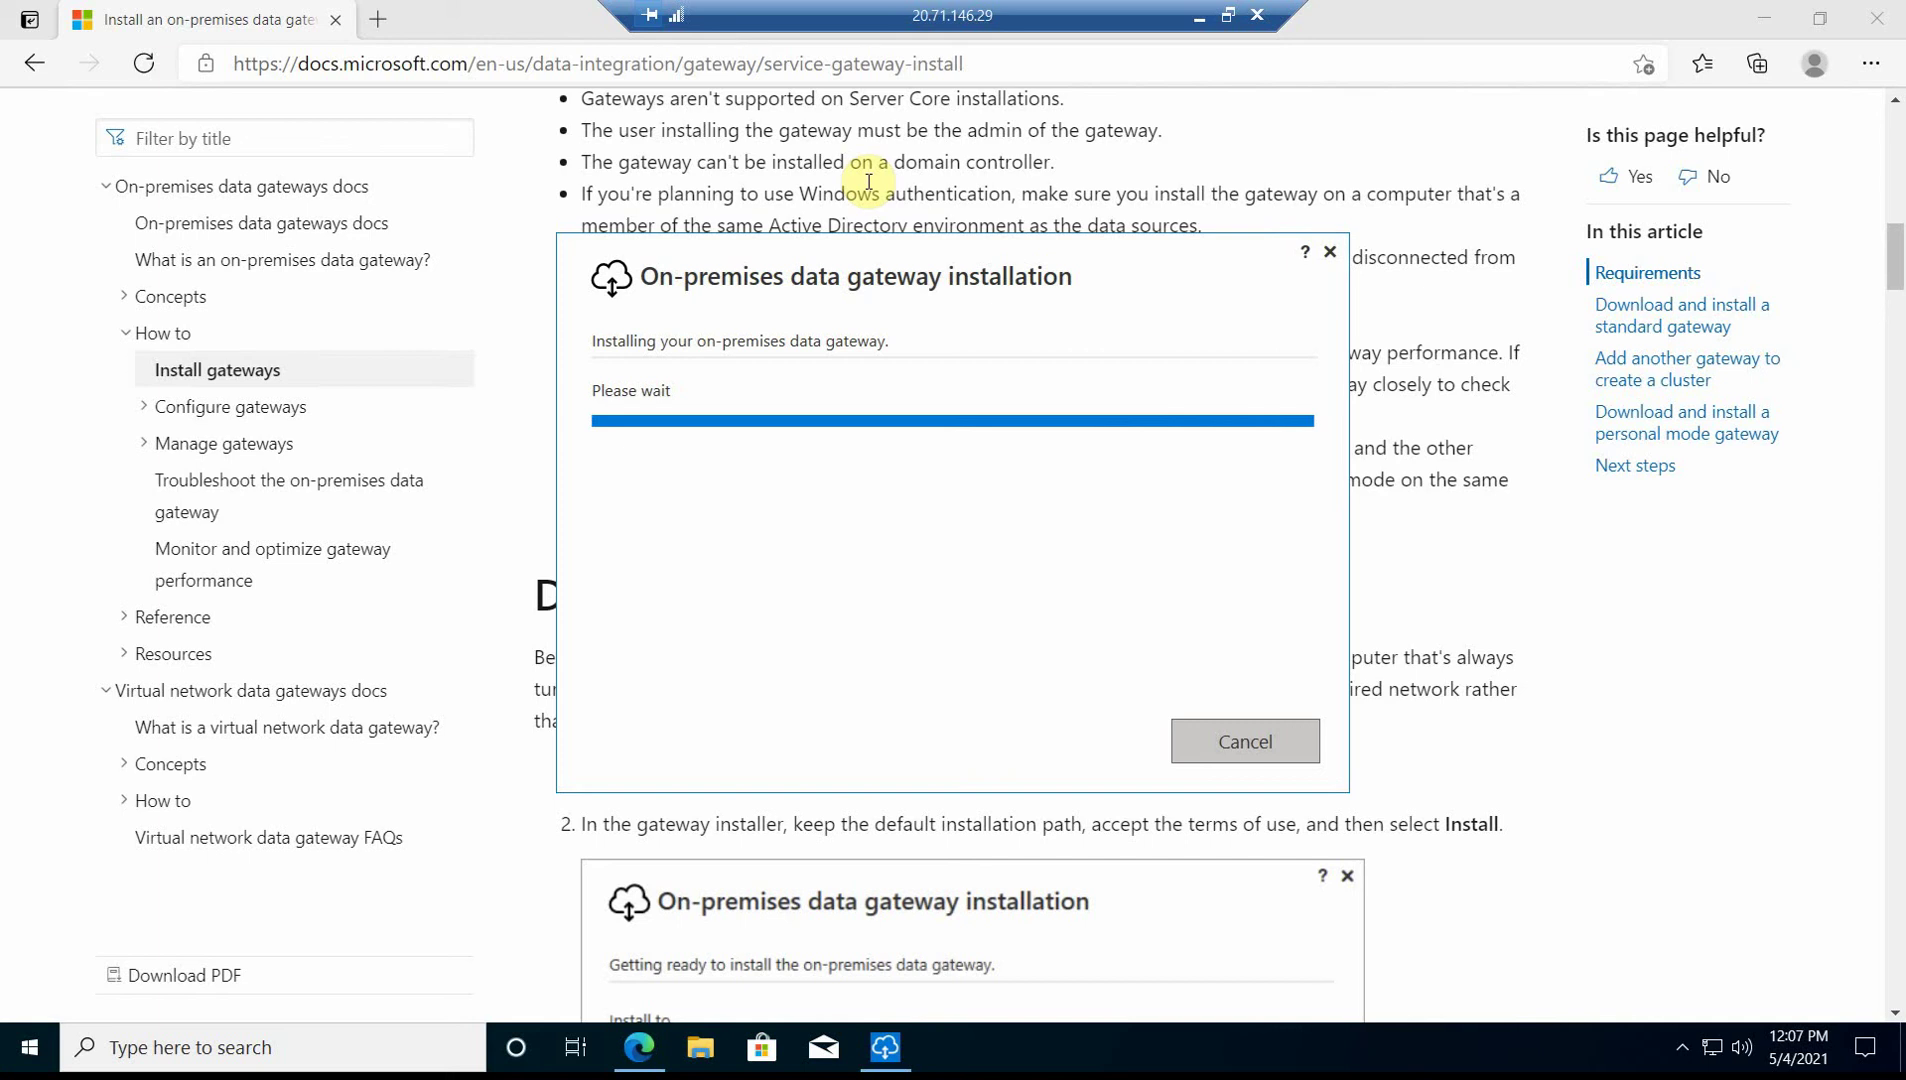
scroll(830, 860, down, 1)
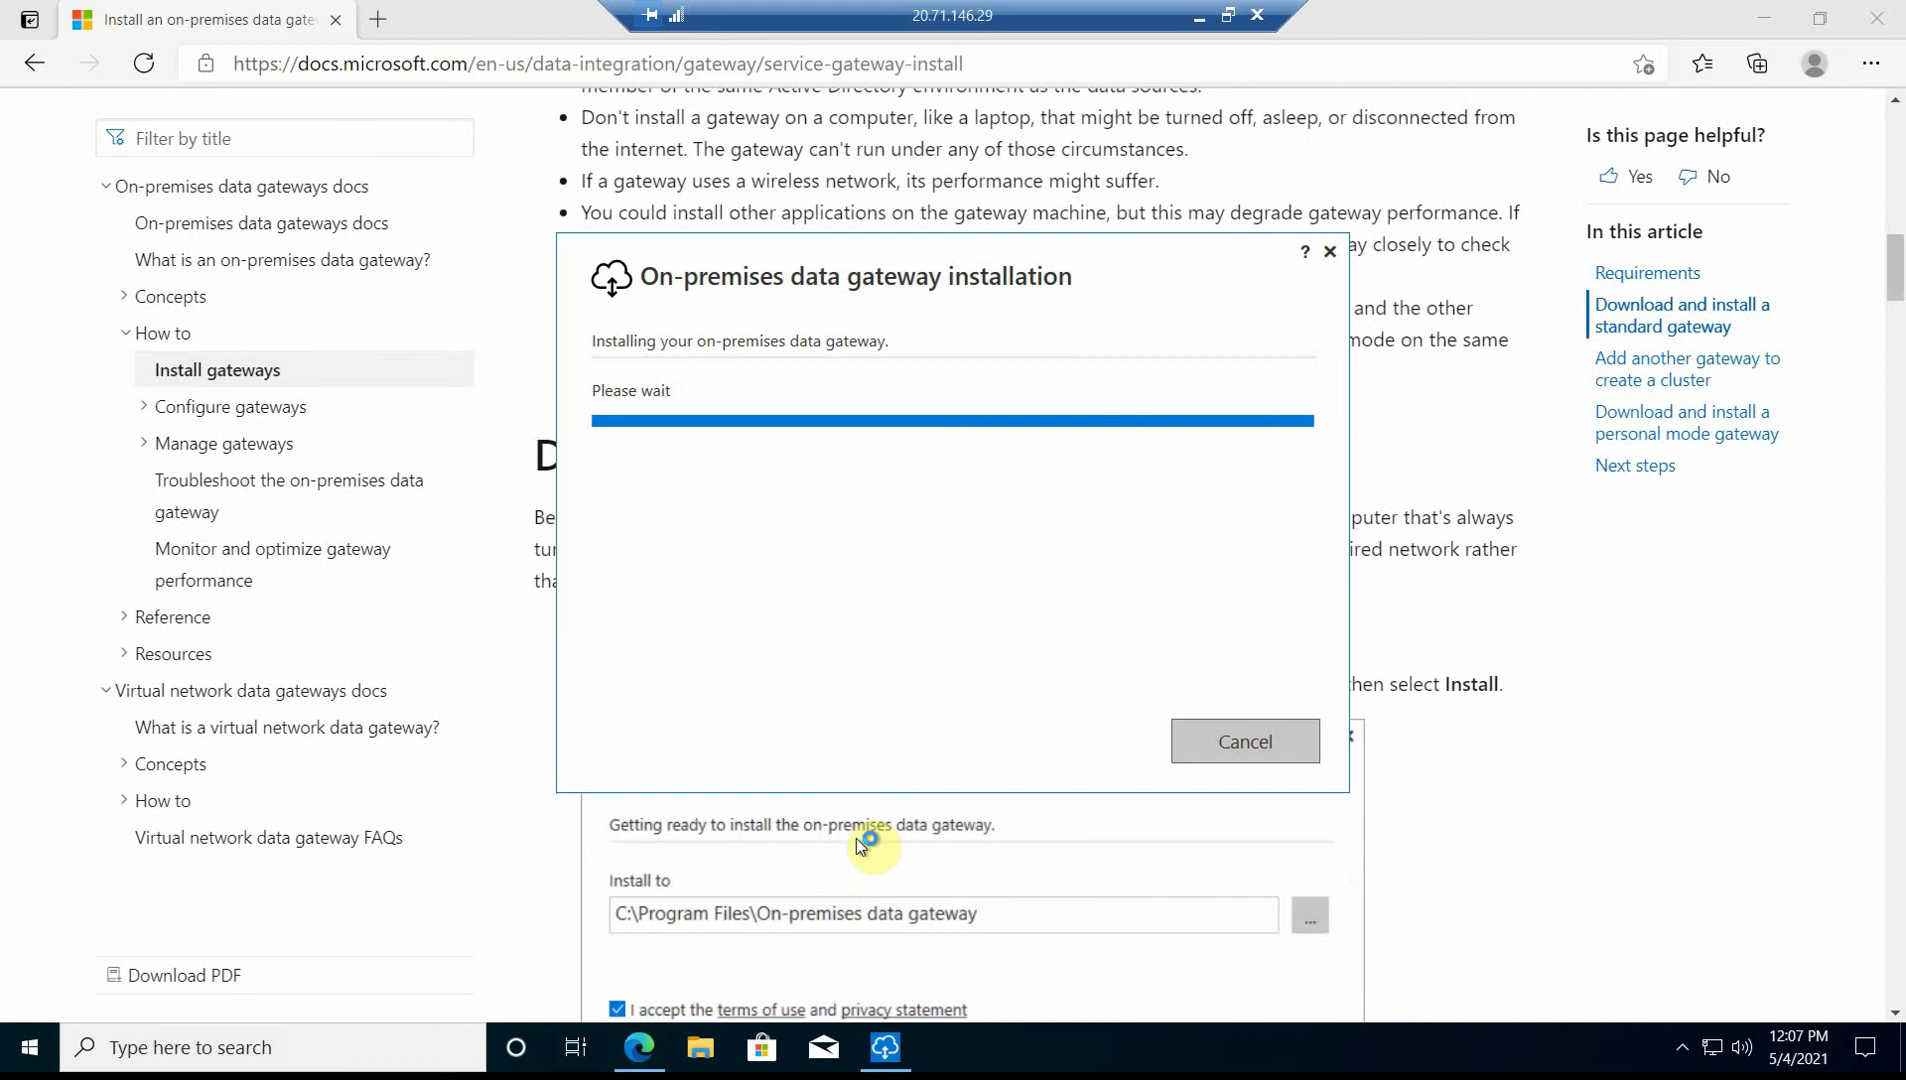
drag(1211, 255, 1721, 723)
scroll(797, 620, down, 5)
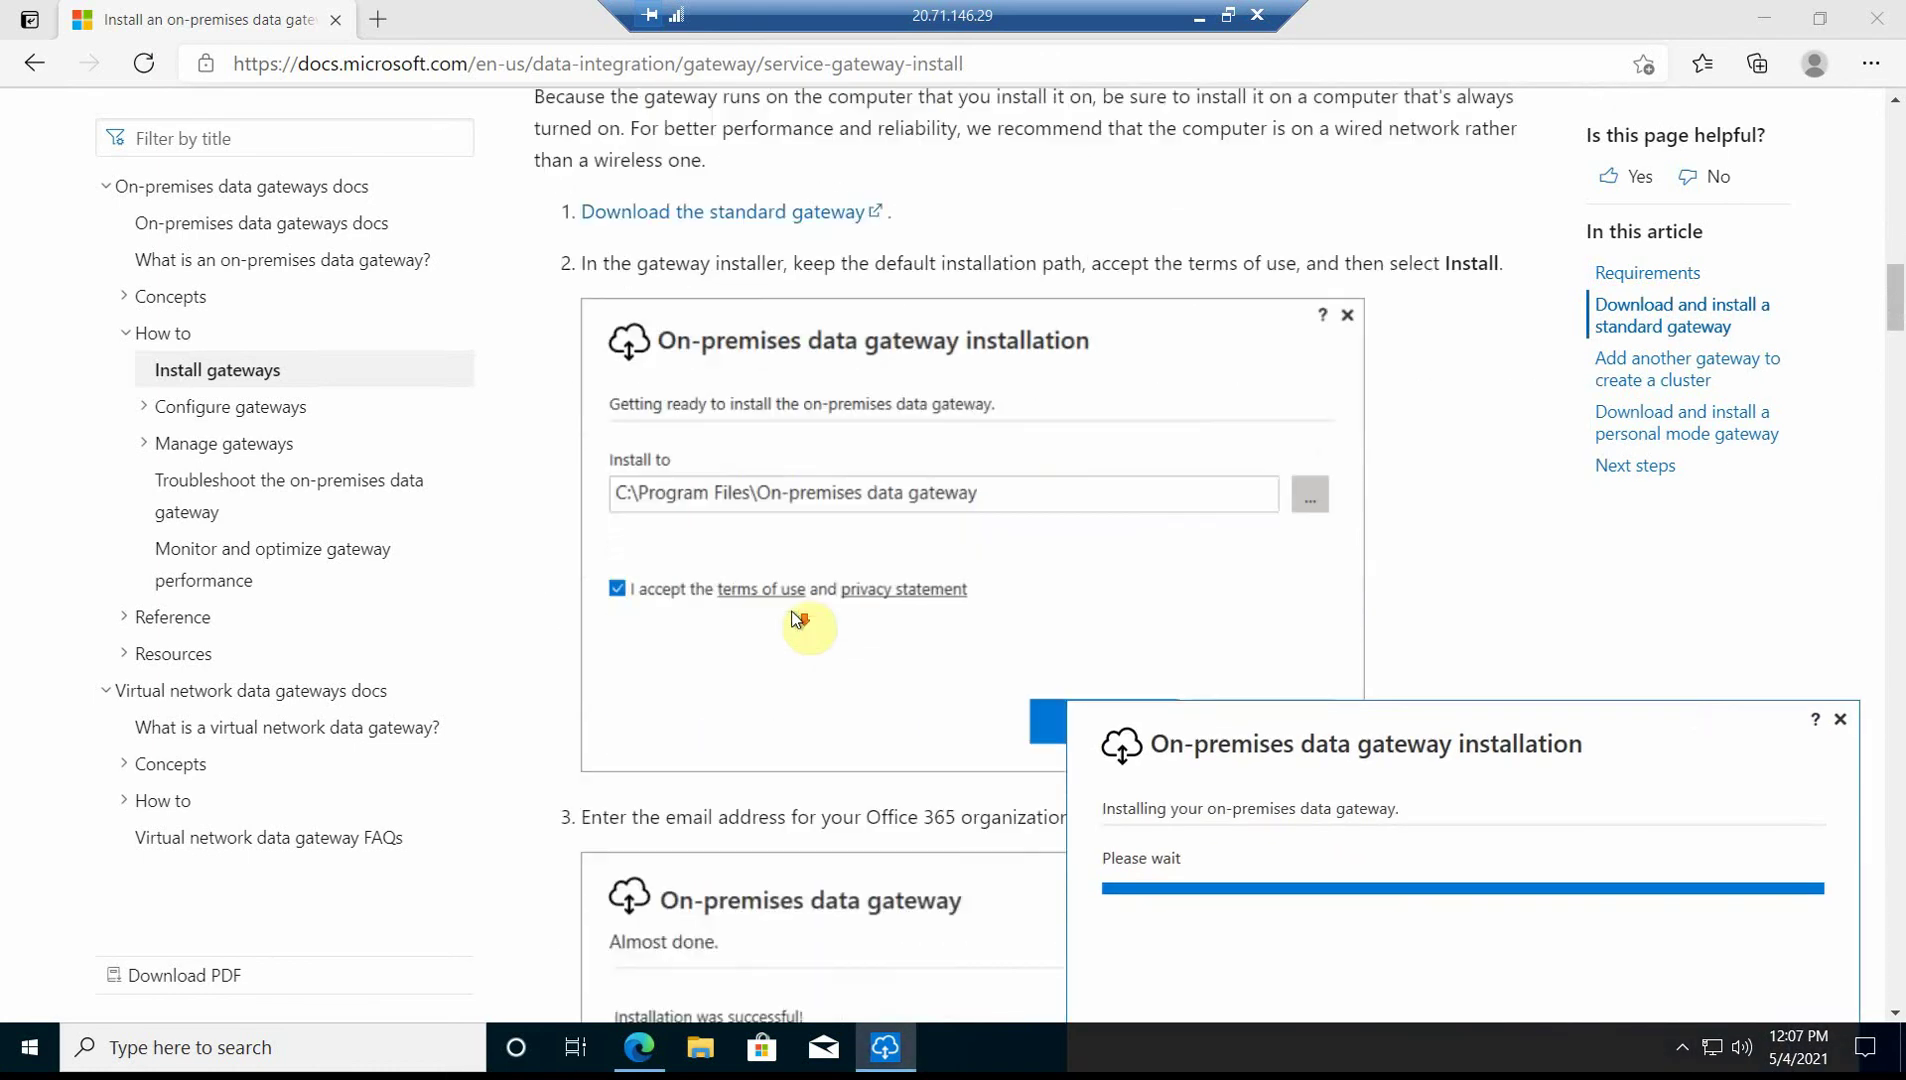
scroll(797, 580, down, 4)
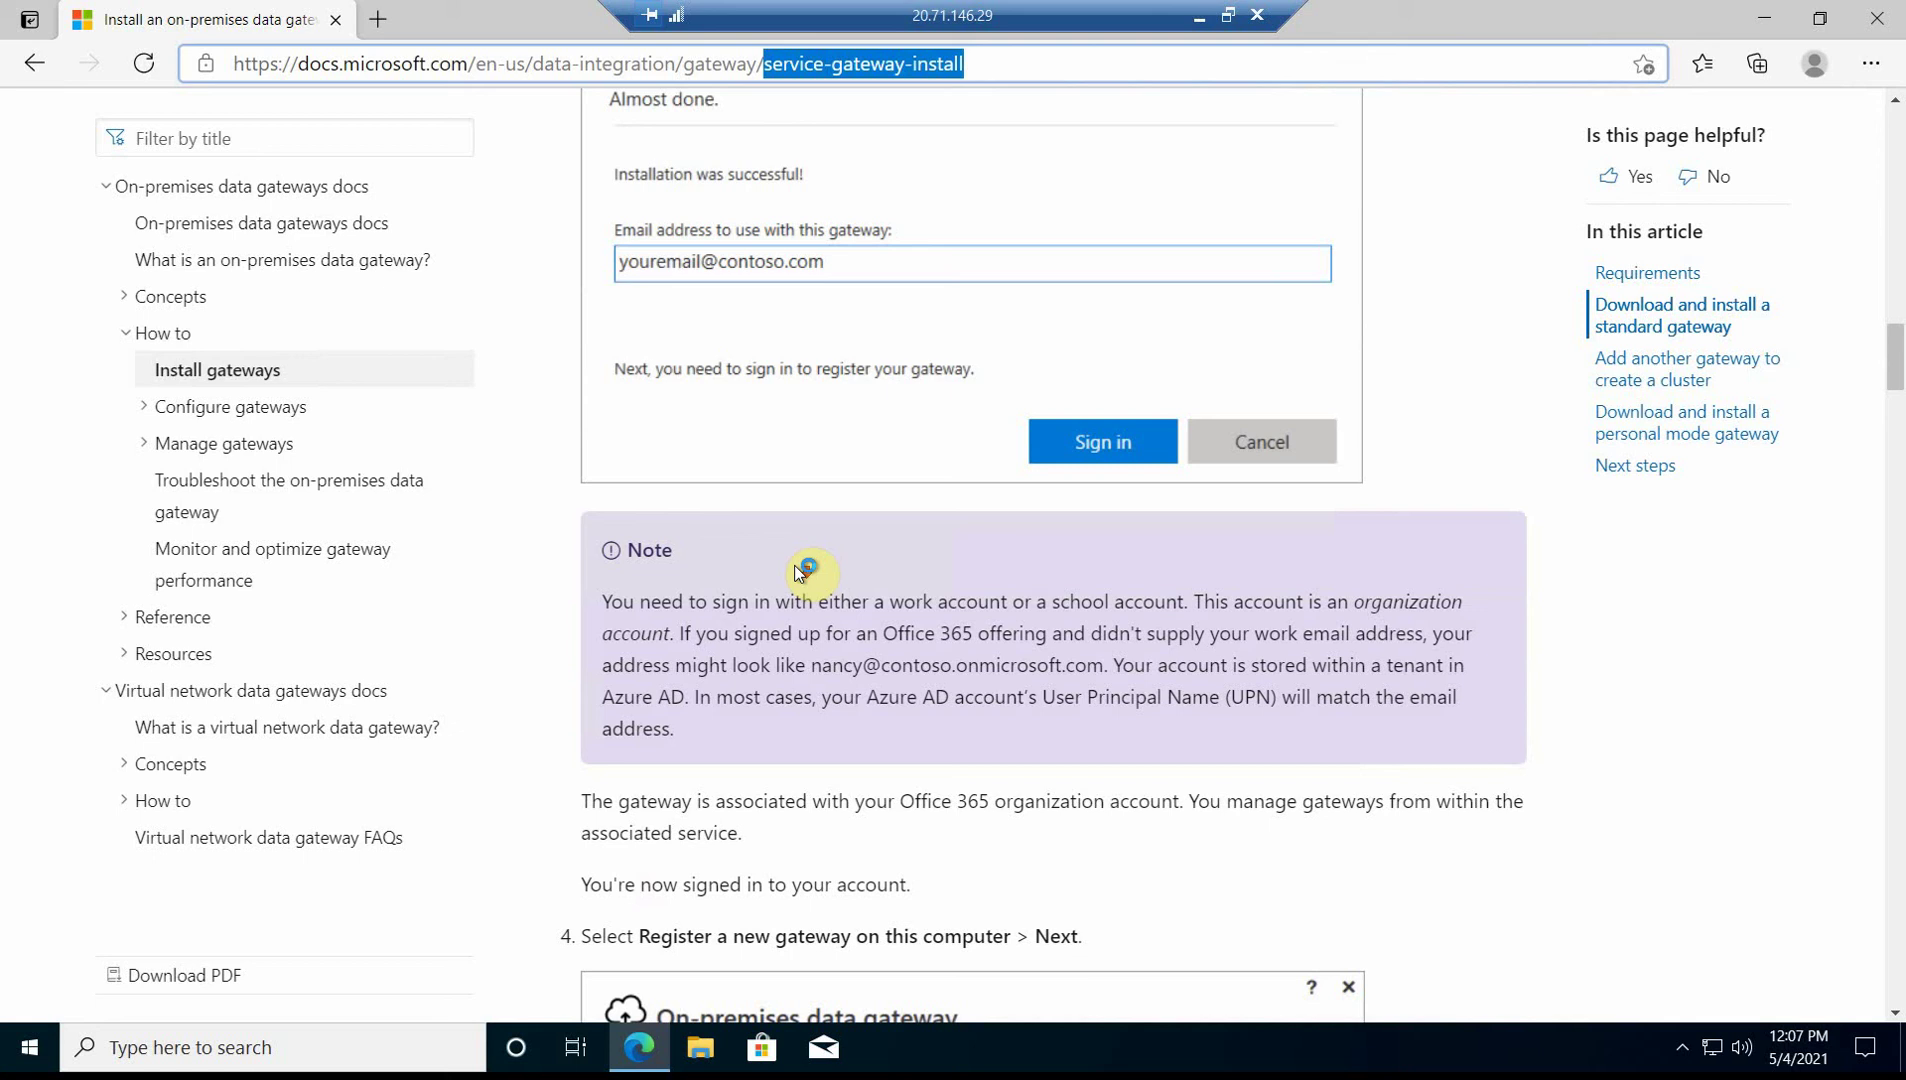
scroll(796, 568, down, 3)
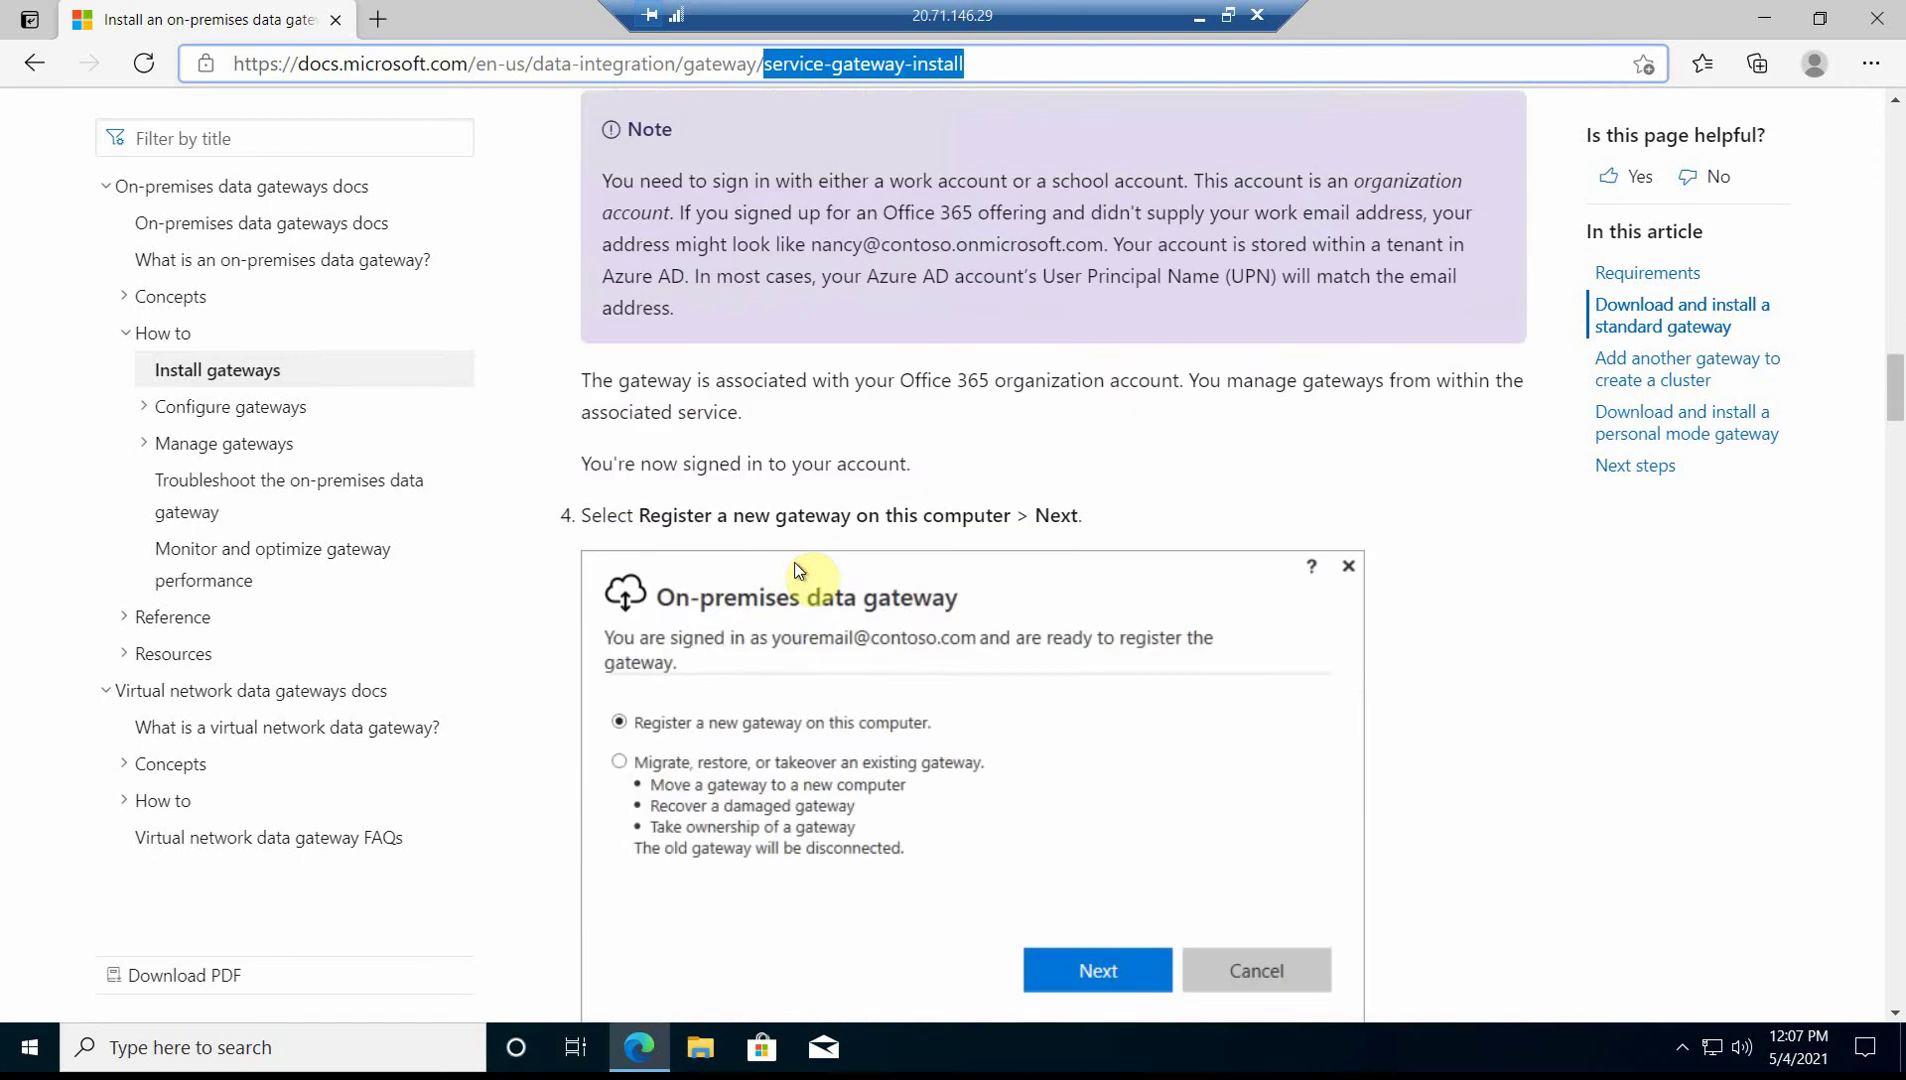
scroll(798, 570, down, 3)
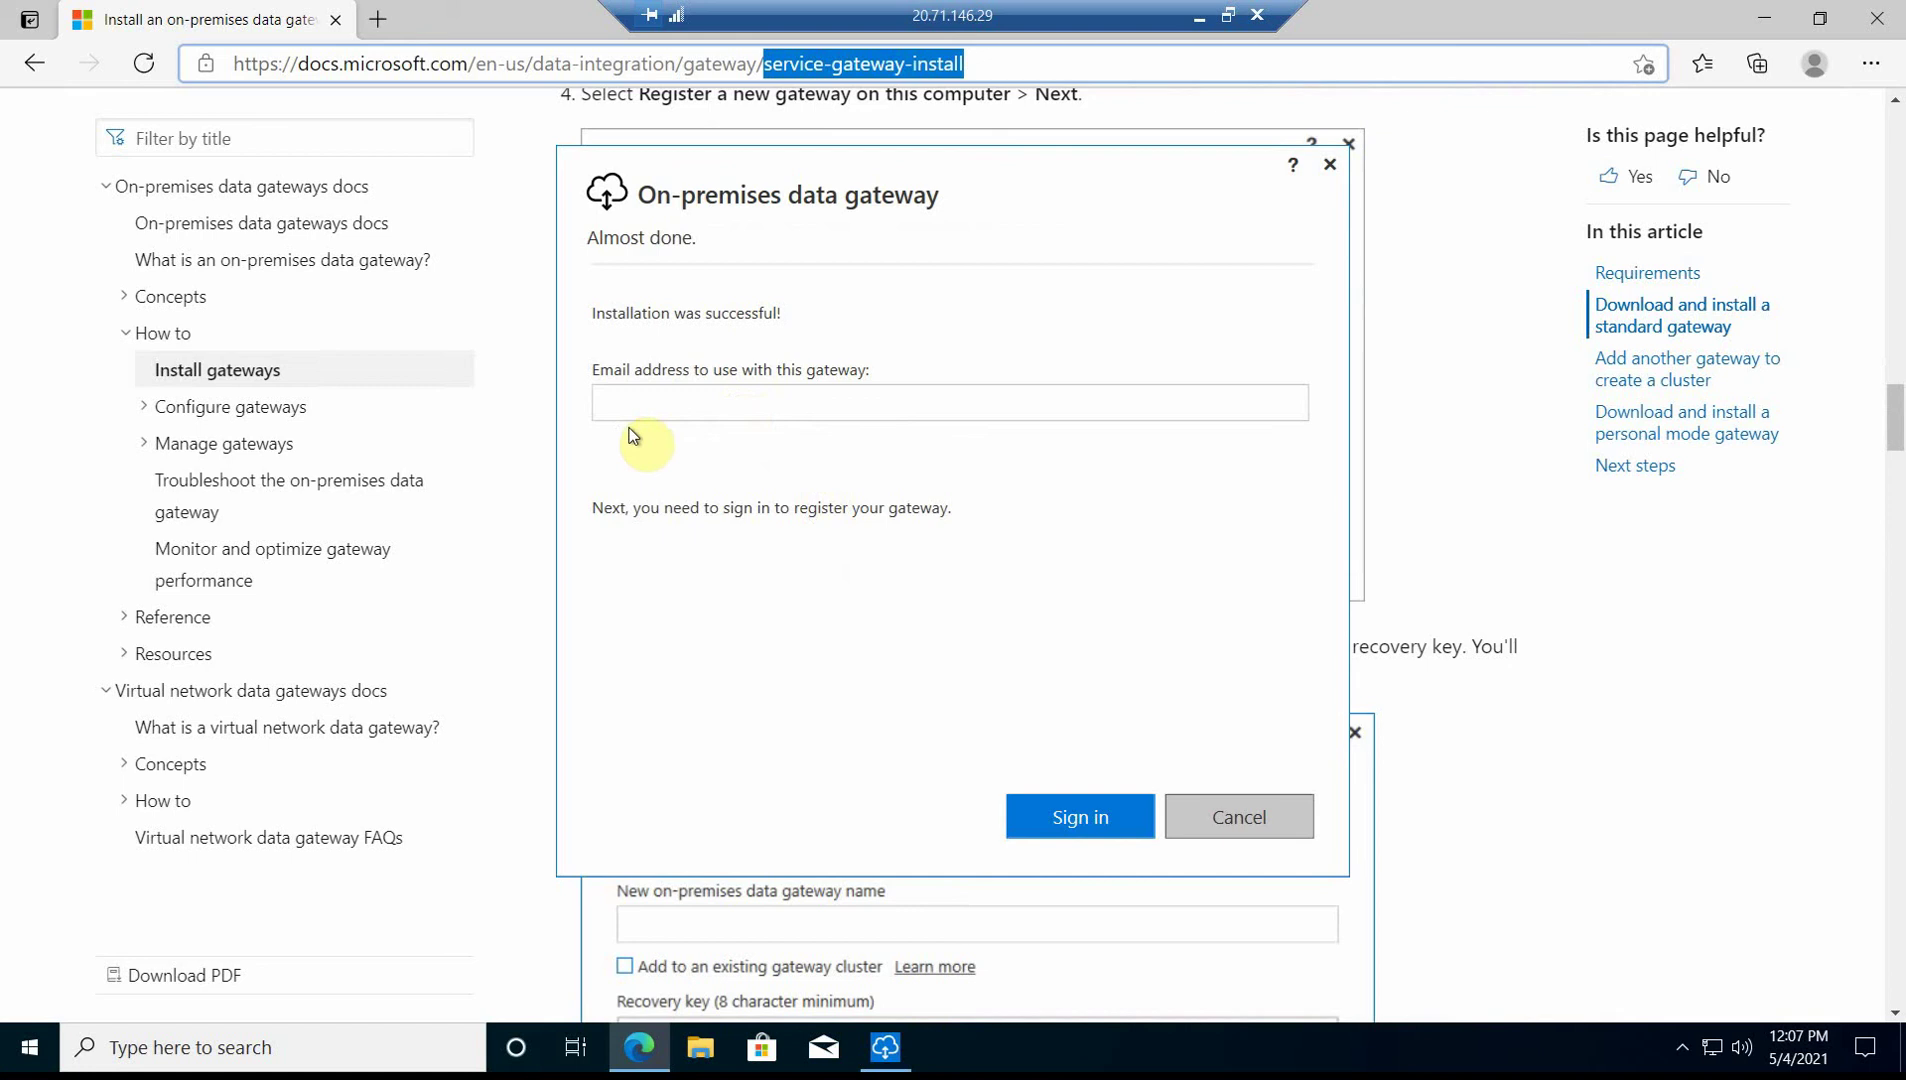
- Enter the organisation account's email address and sign in to open Azure sign-in
click(673, 409)
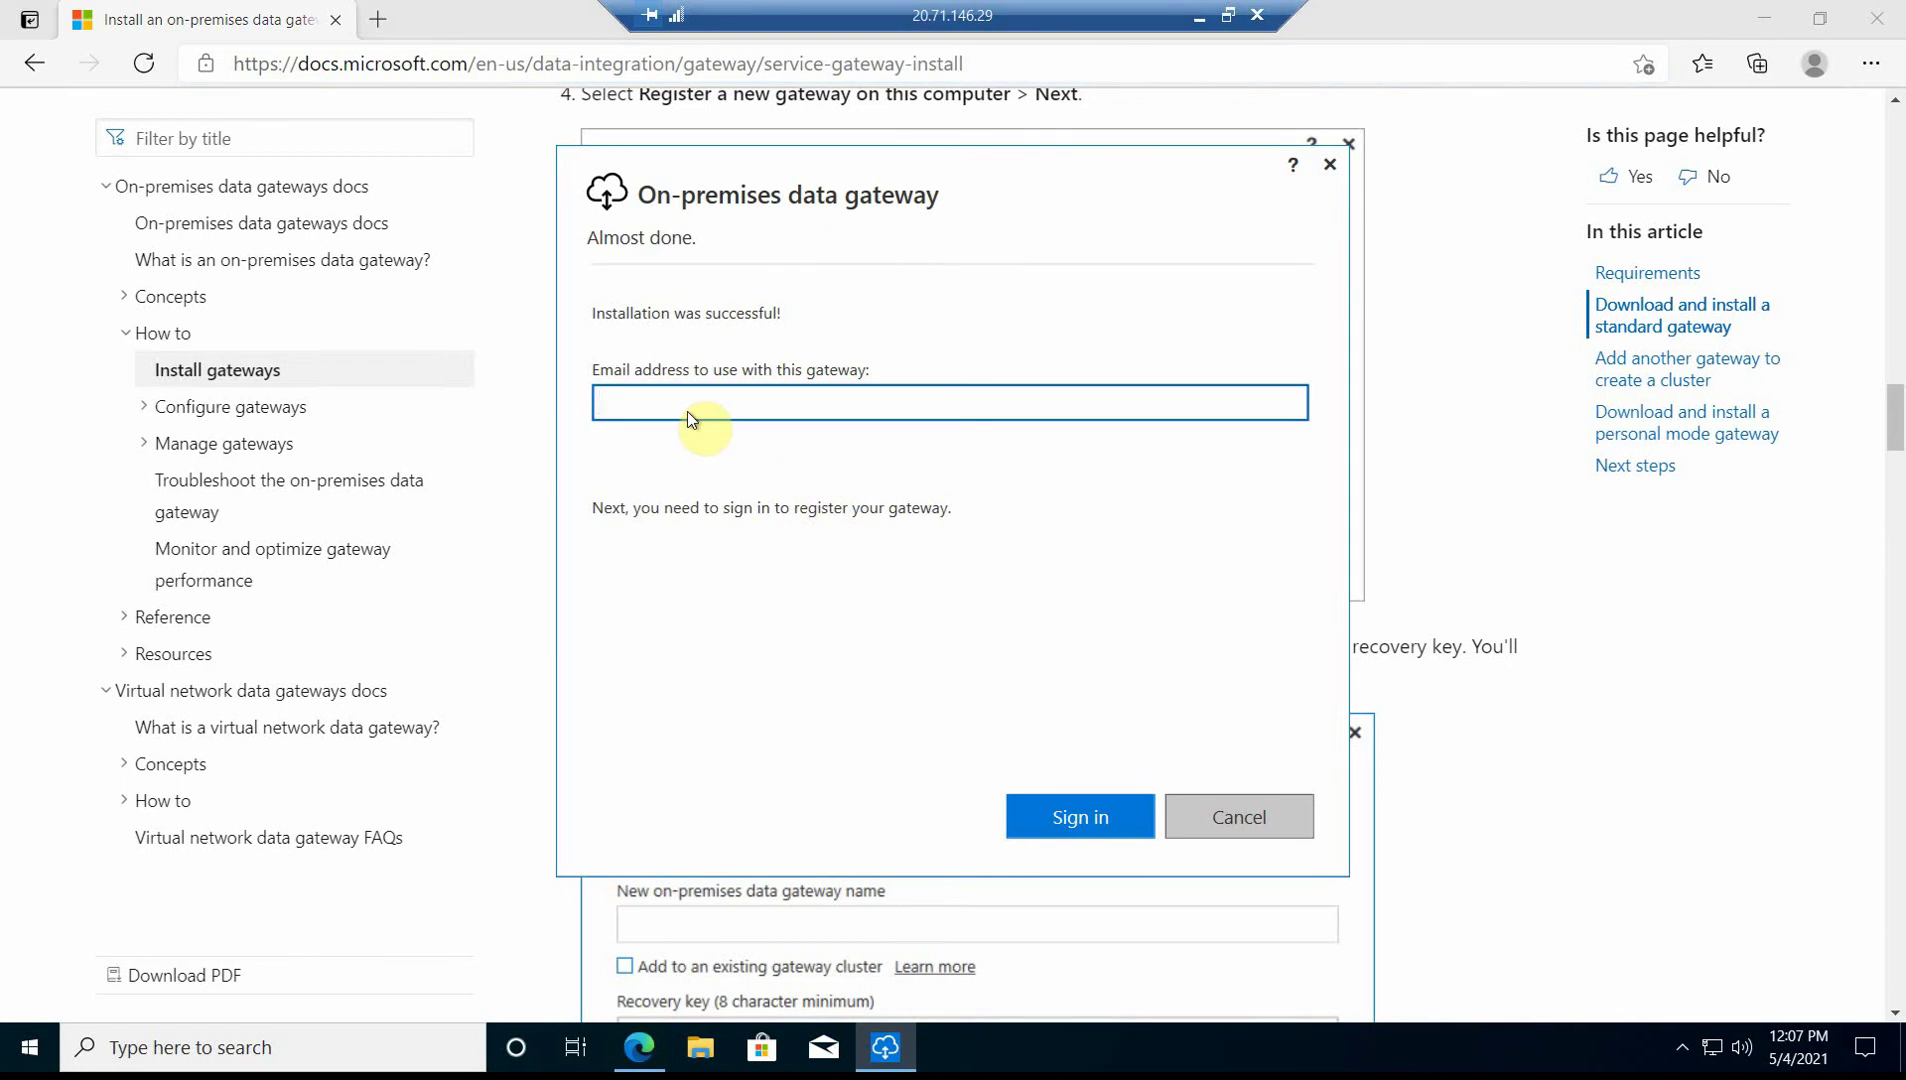
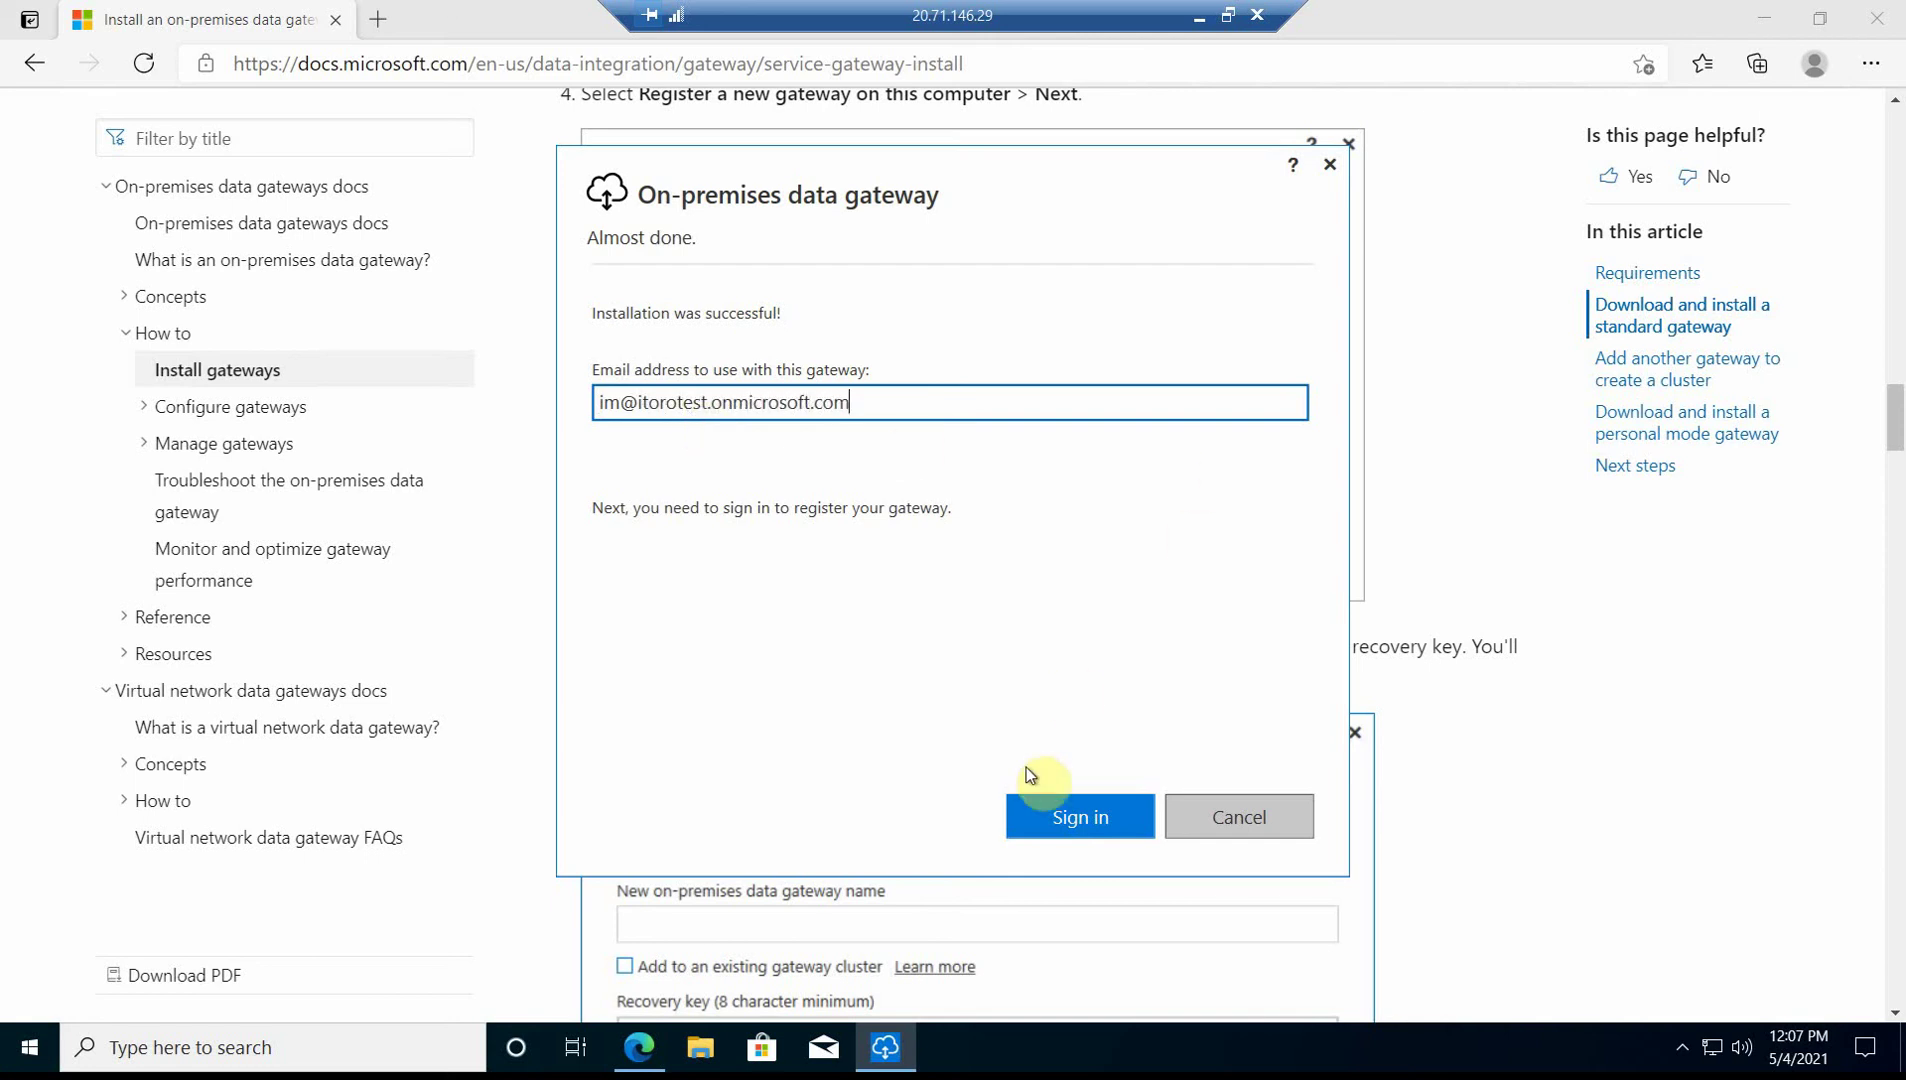
click(1072, 814)
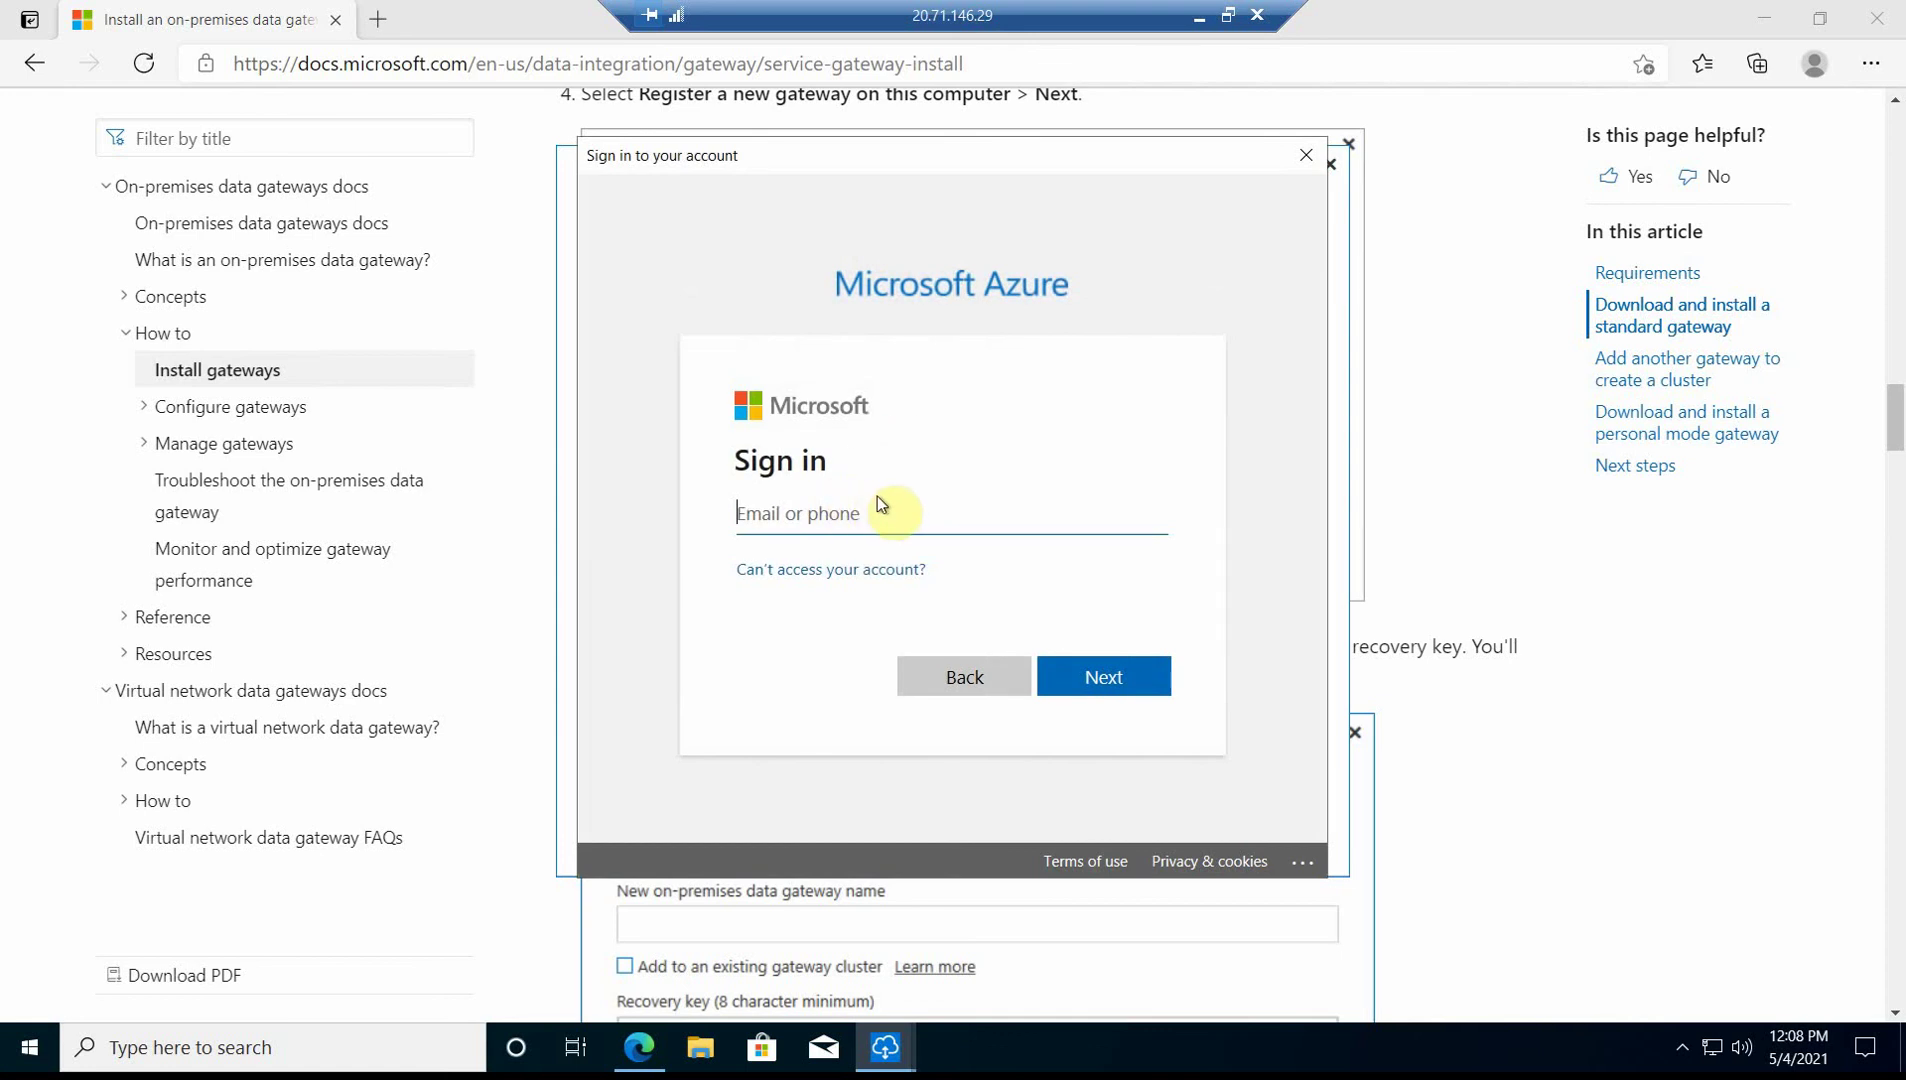
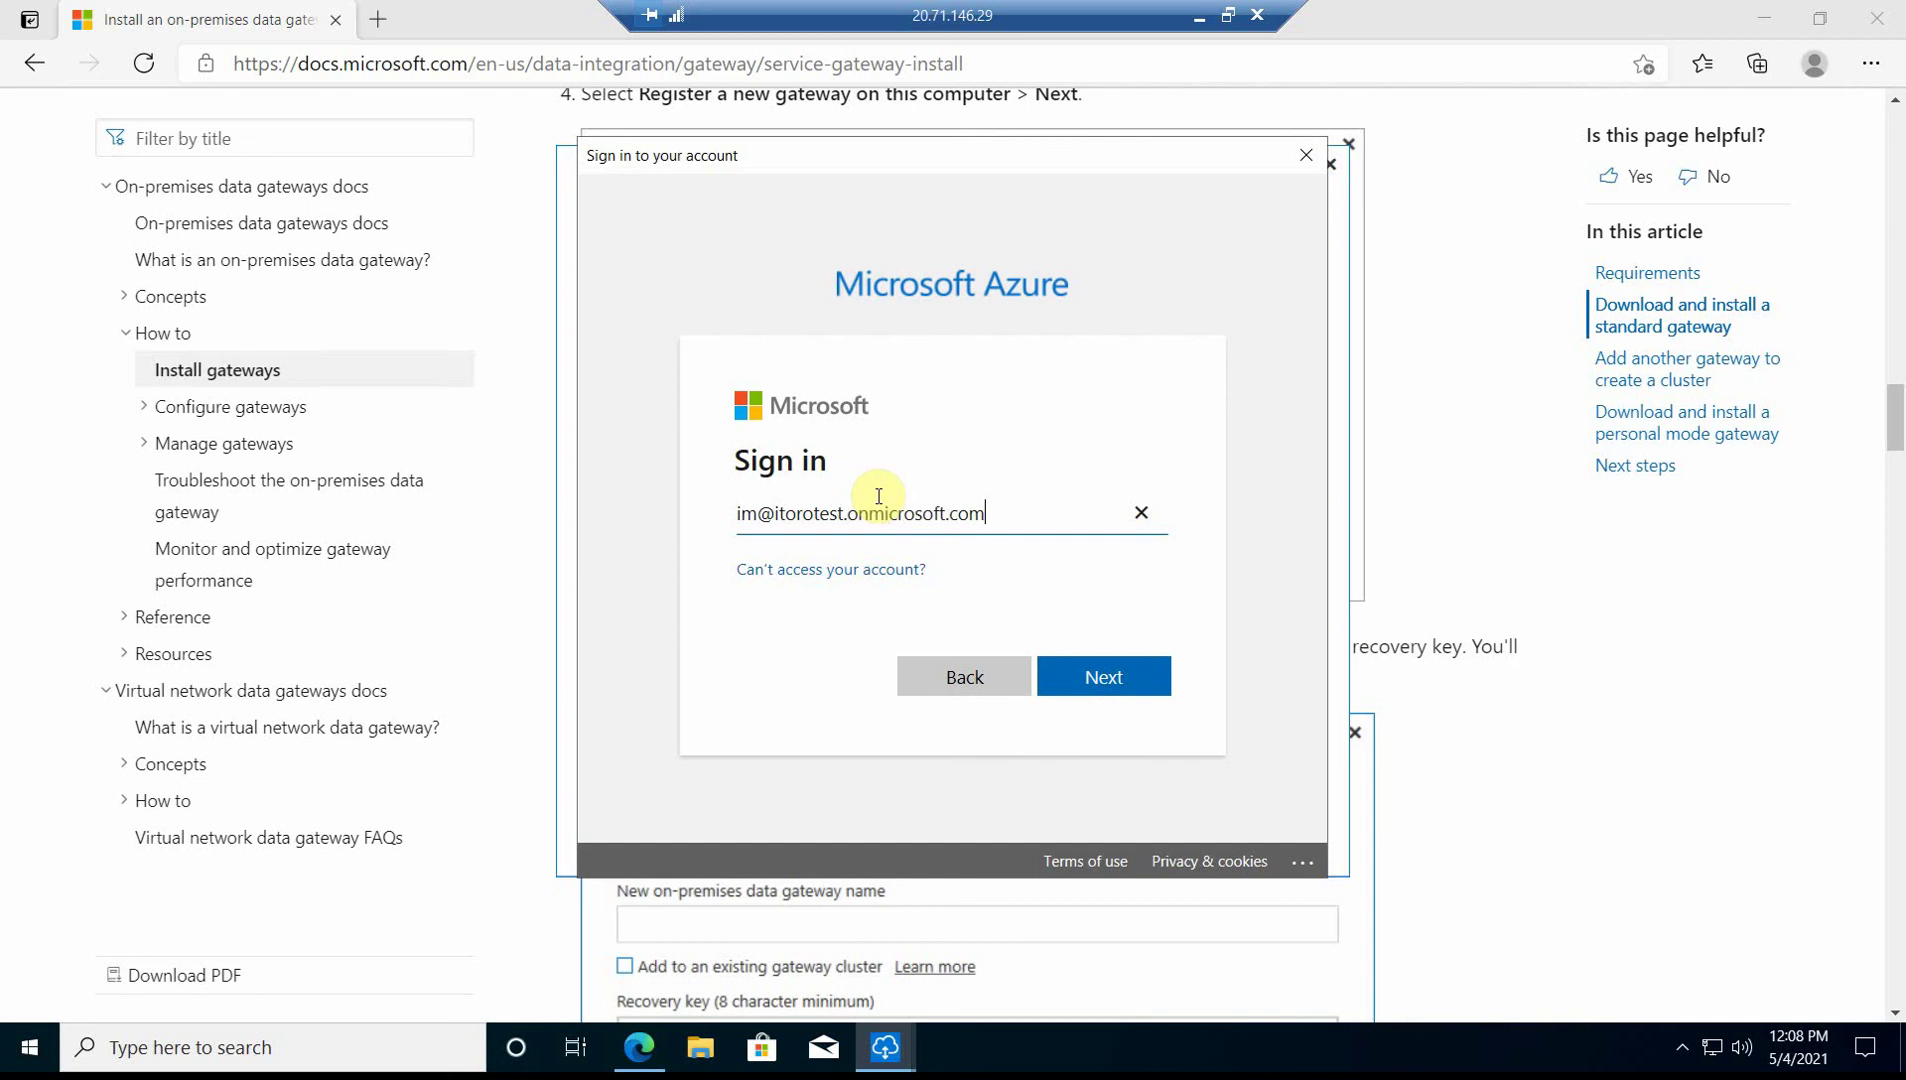
- Sign in with the account email and password, re-entering the password after the error
click(1096, 681)
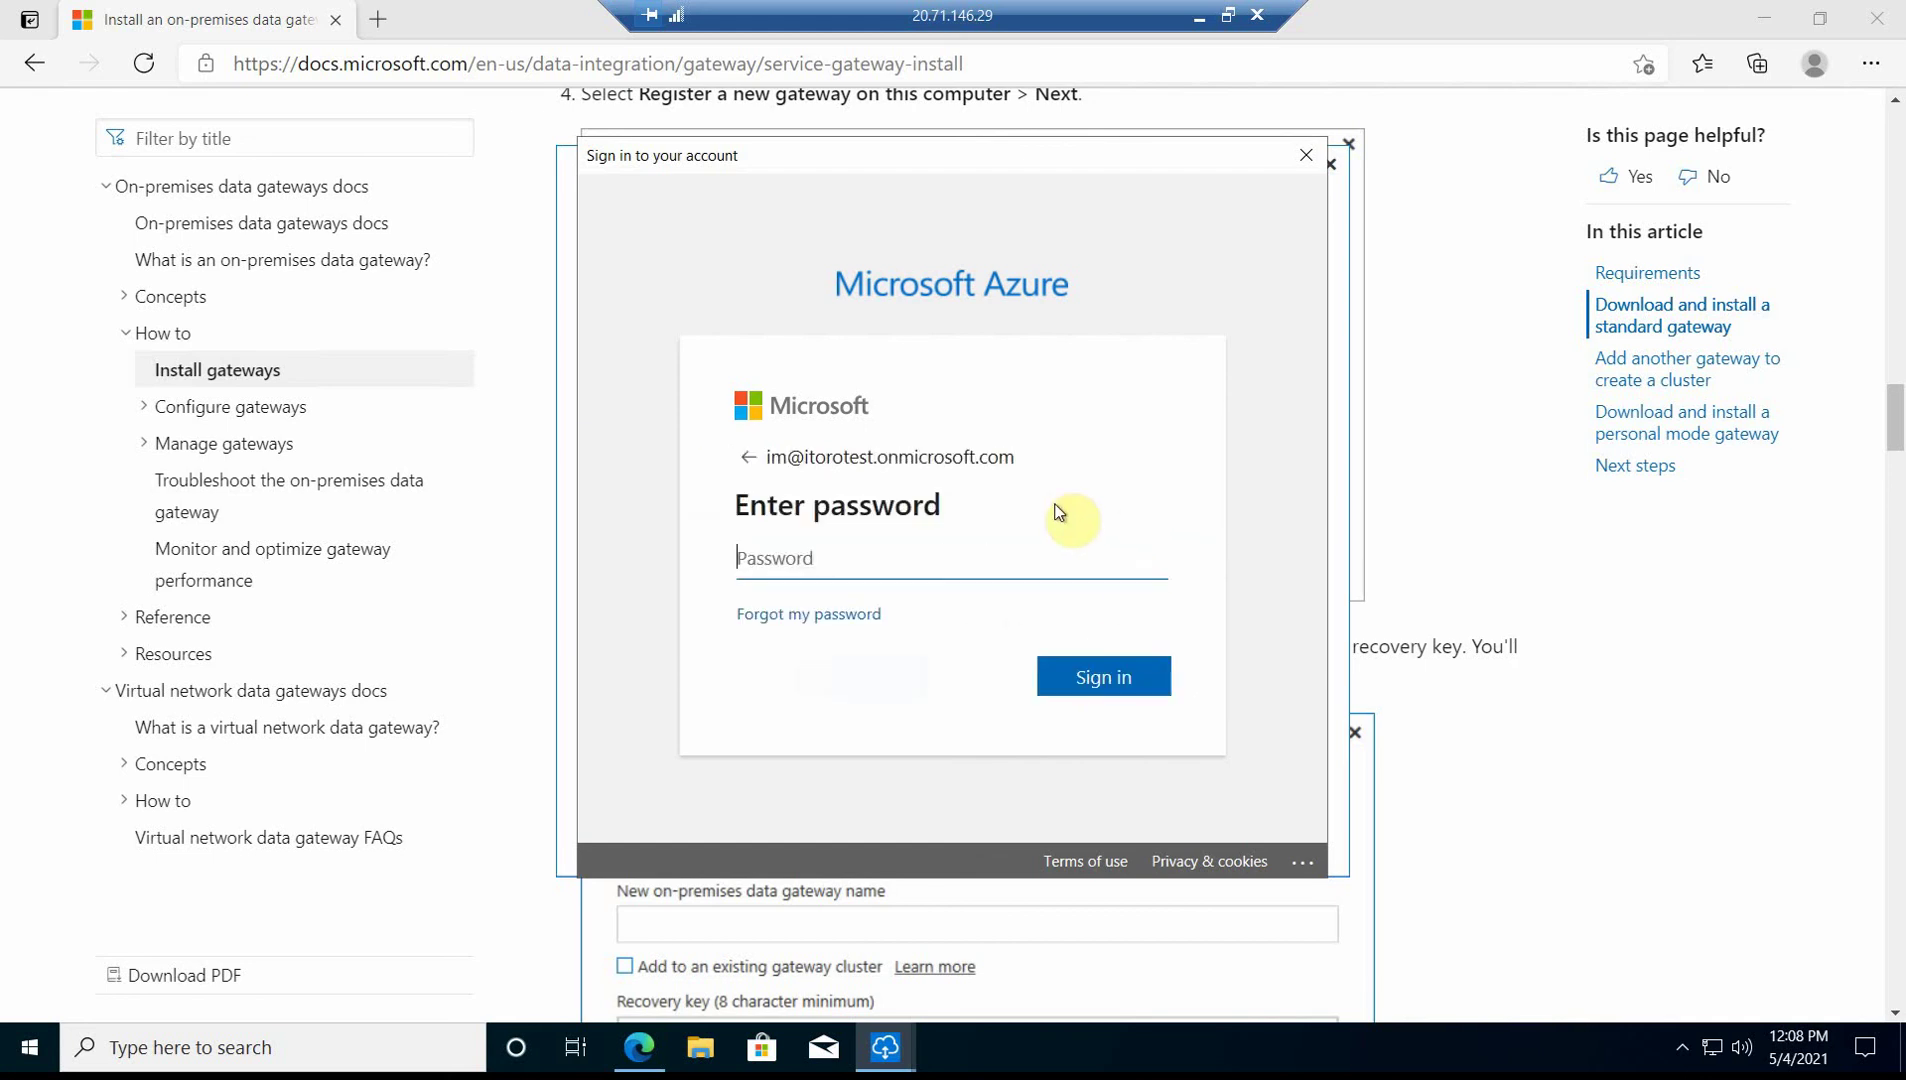
text(•••••••••••••••)
key(Return)
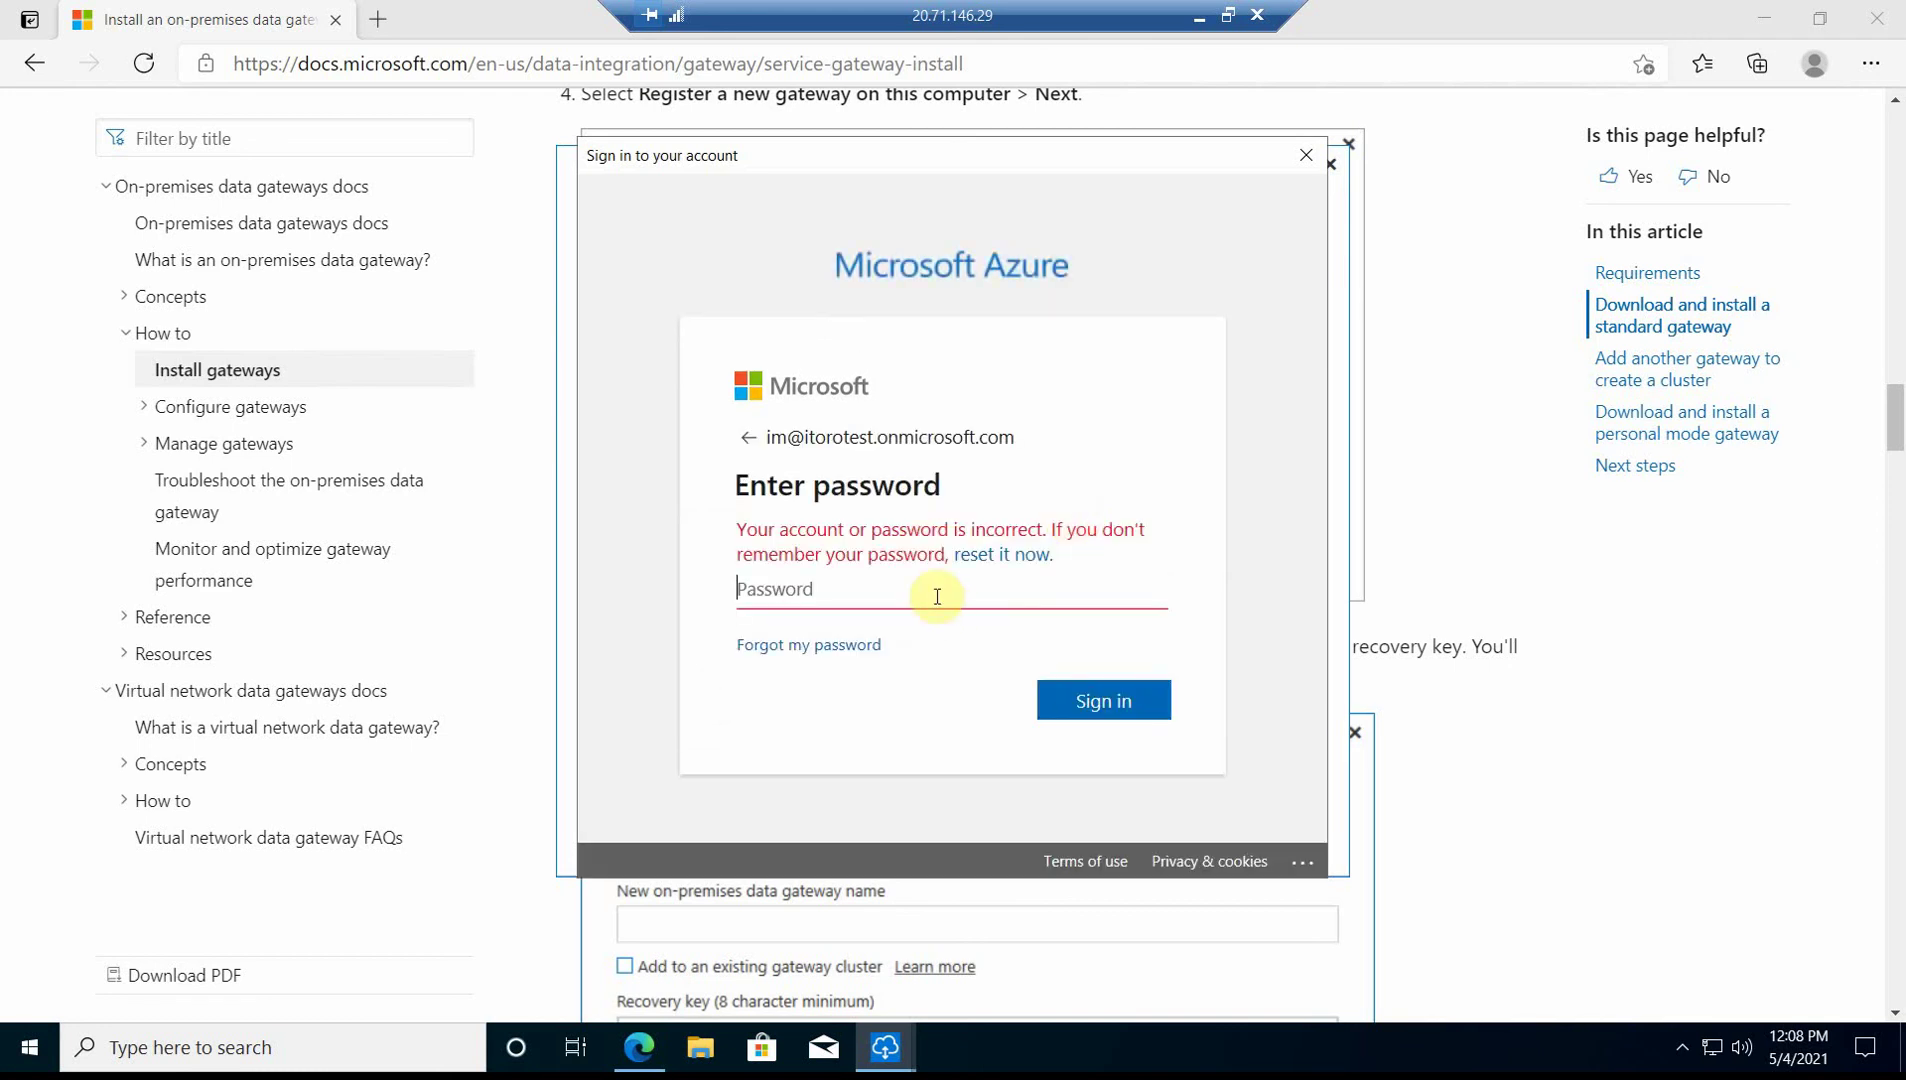
text(•••••••••••••)
key(Return)
text(•••••••••••••)
key(Return)
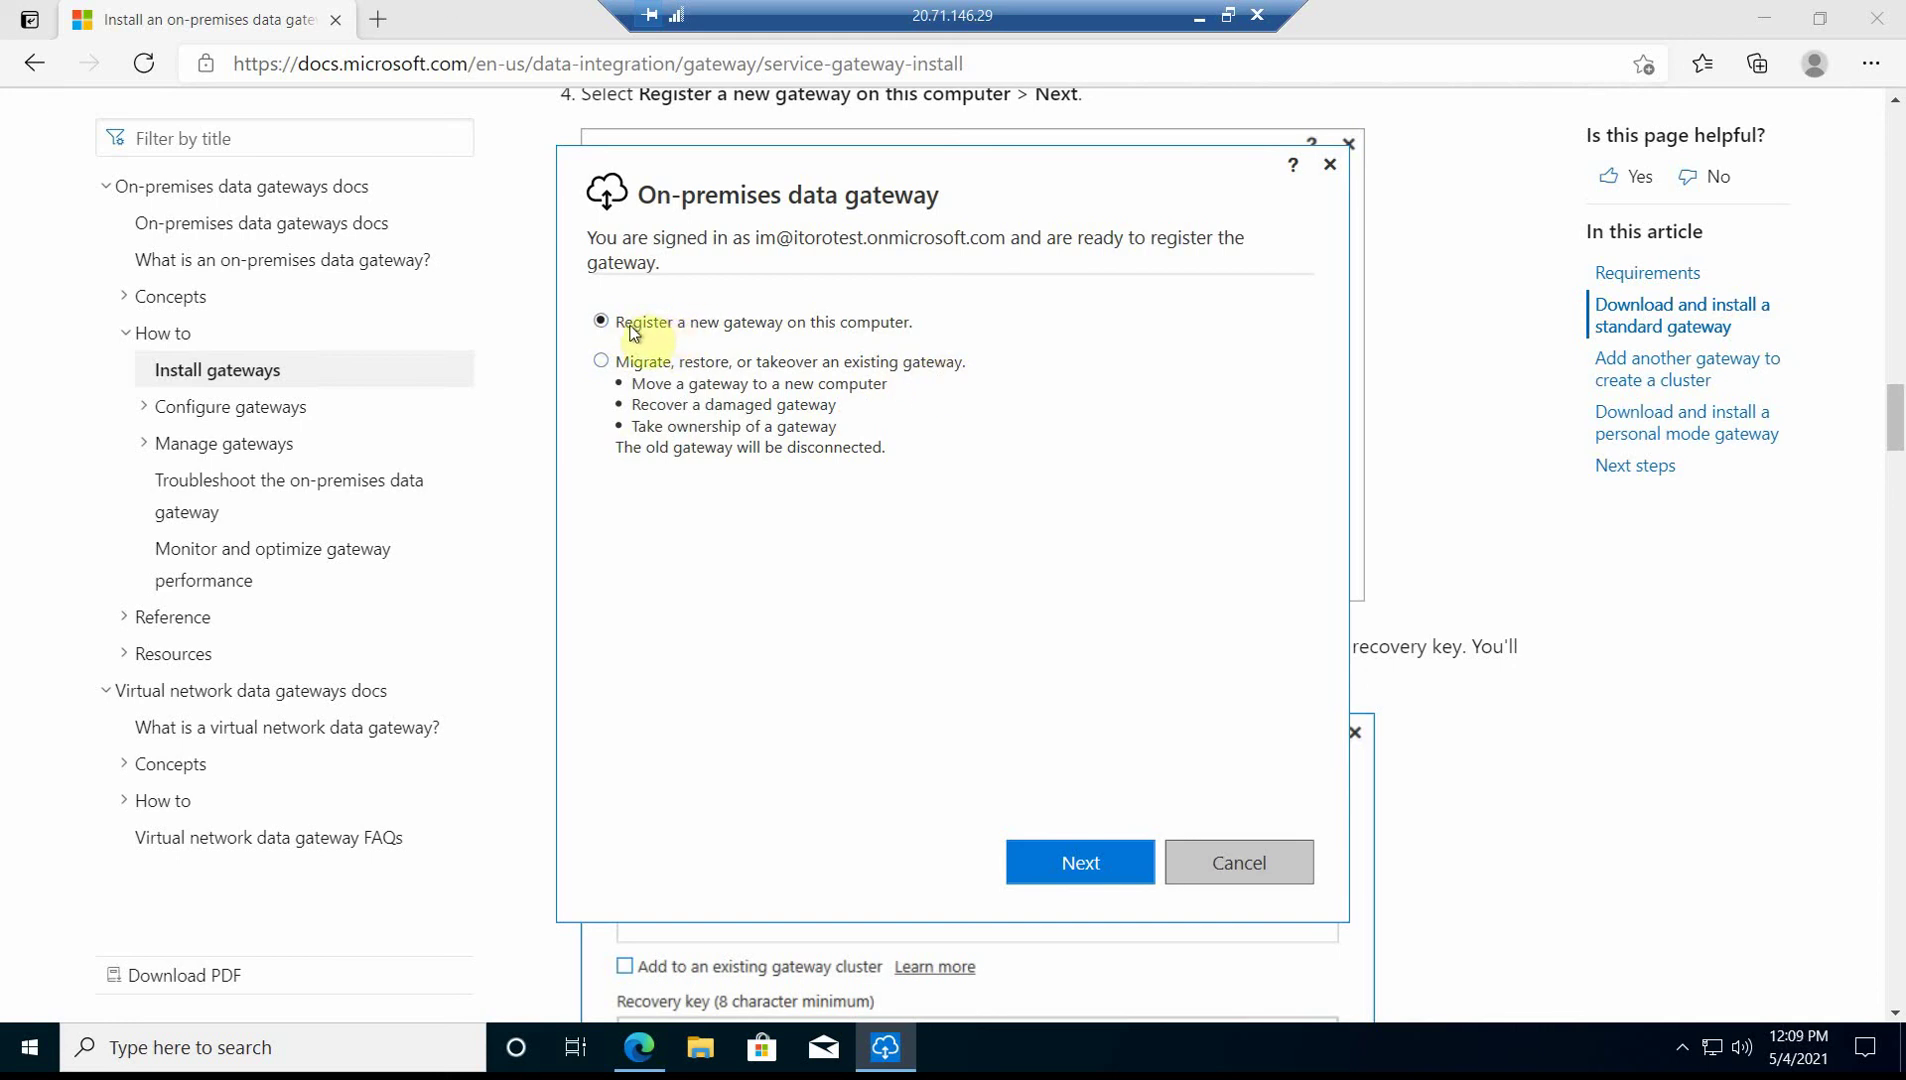
- Register a new gateway named 'onprem data' and enter its recovery key
click(1068, 867)
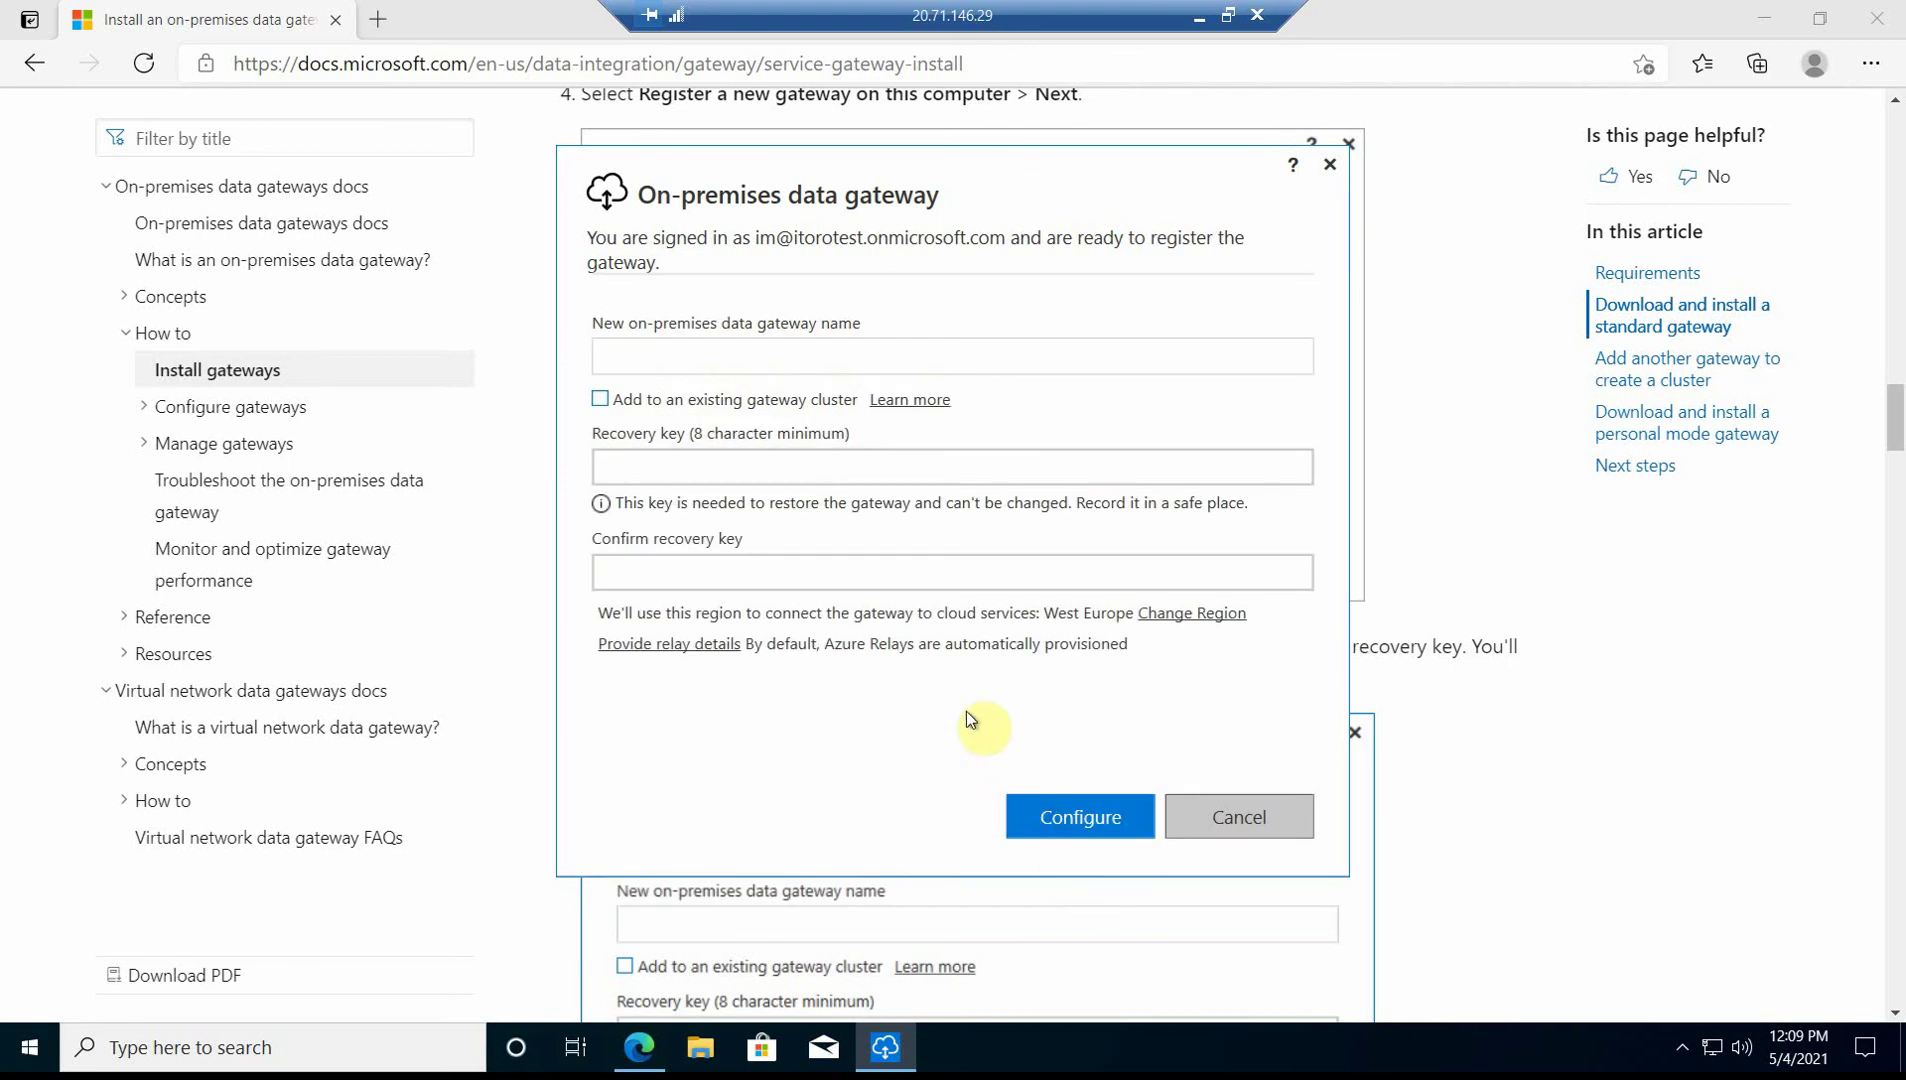
click(854, 352)
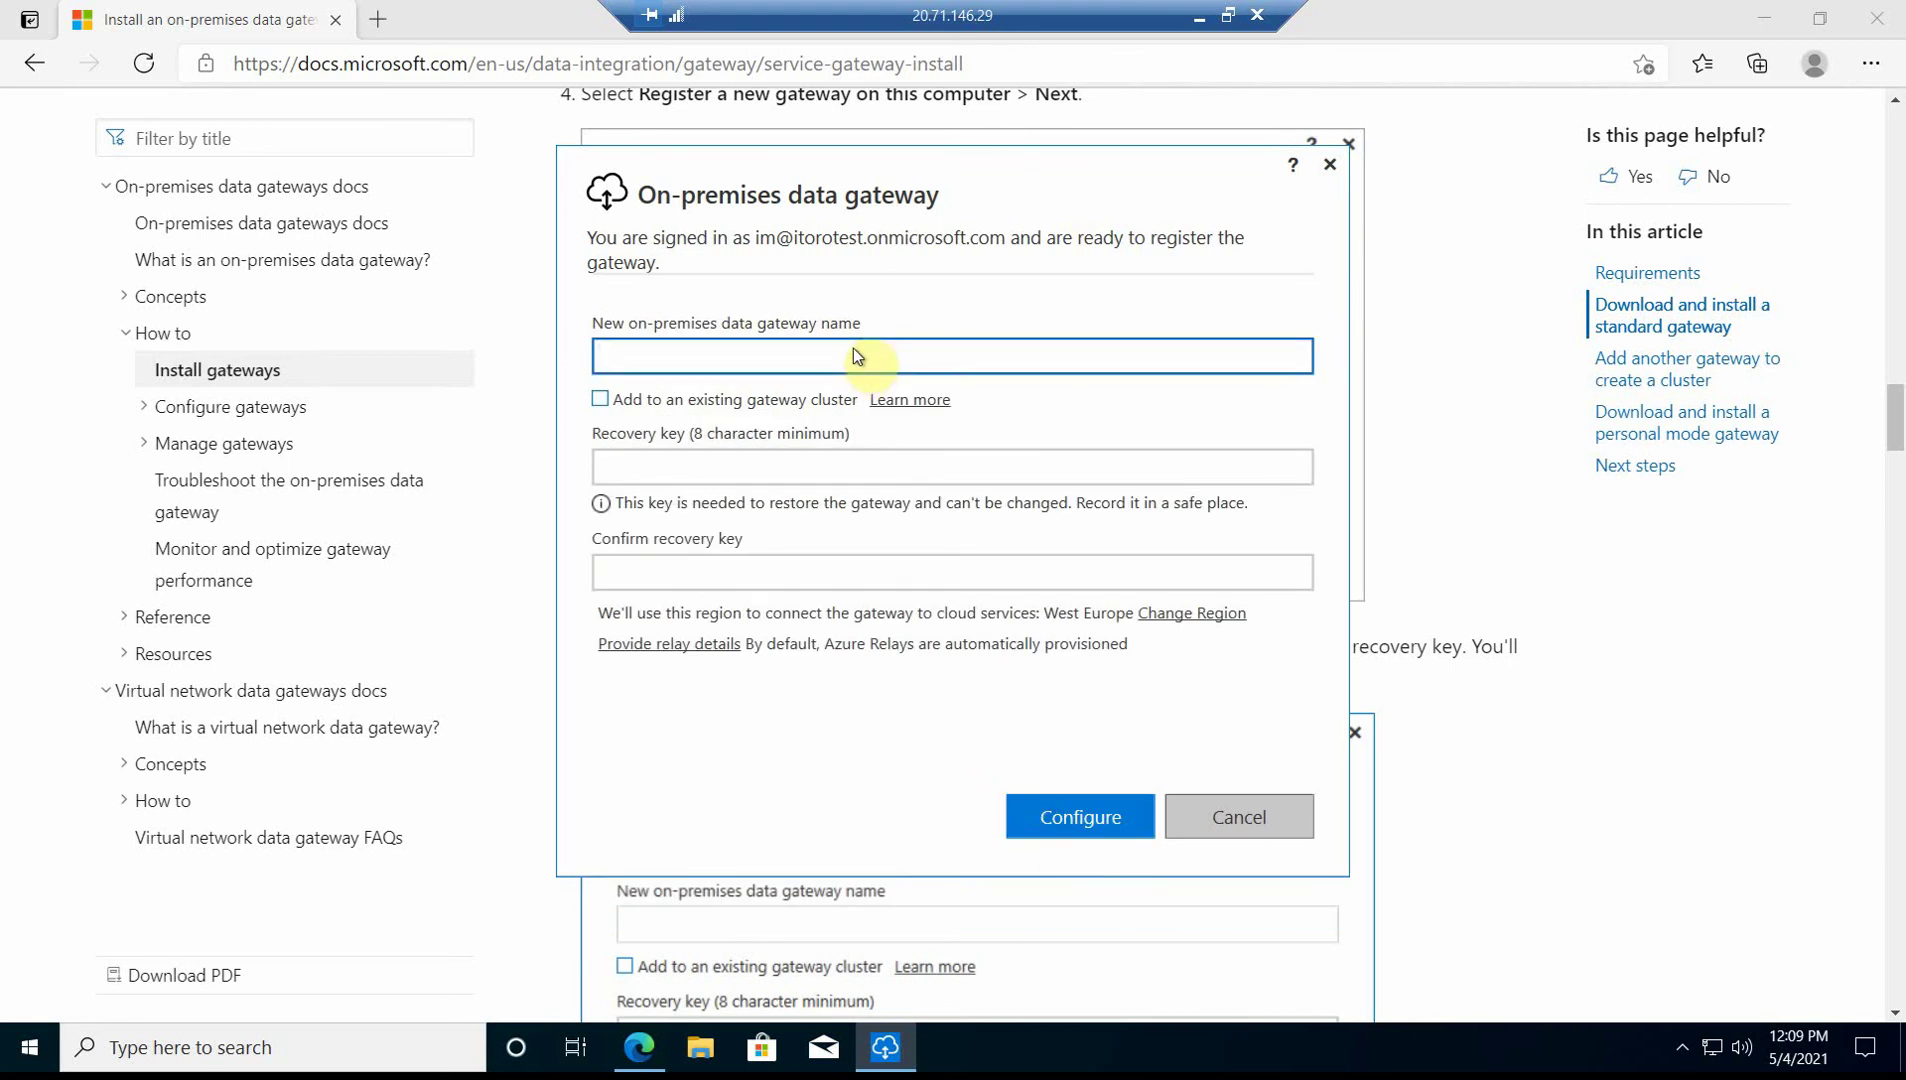
text(onprem data)
click(782, 472)
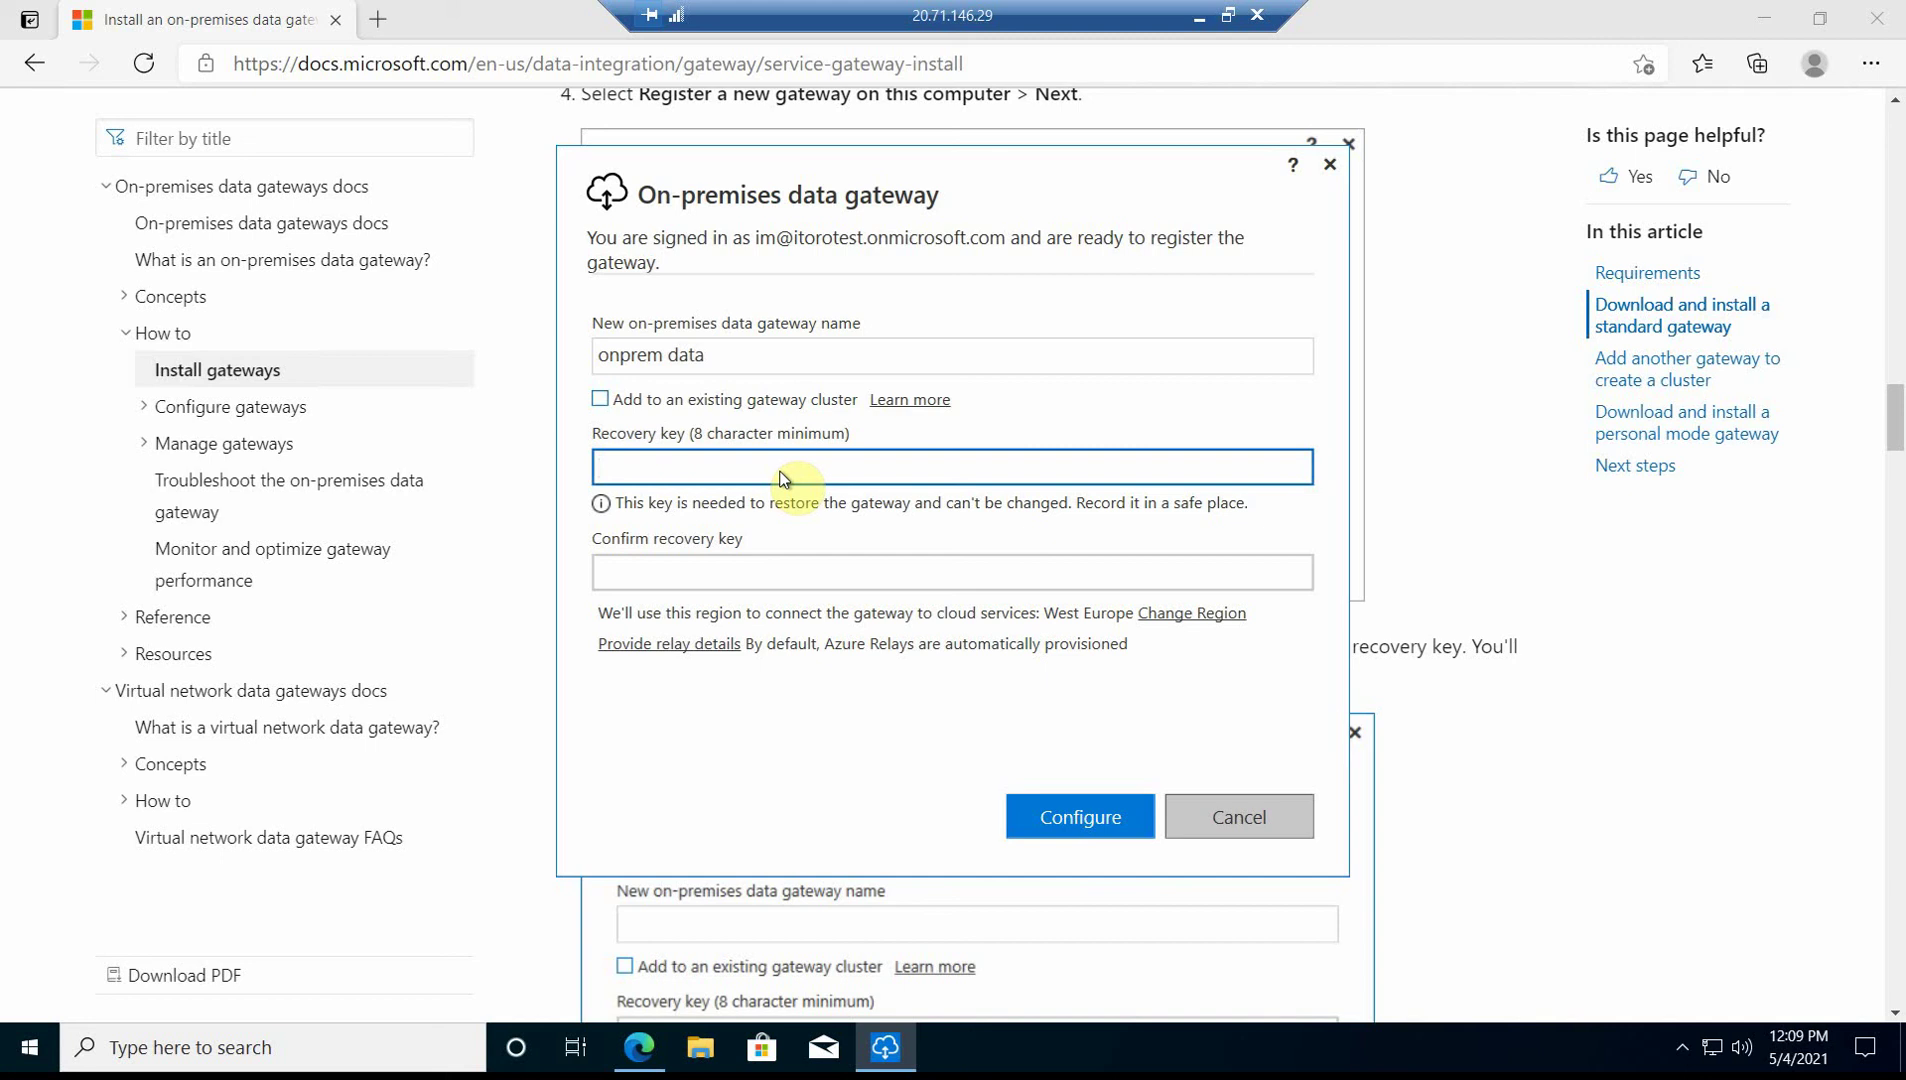
text(•••••••••••)
key(BackSpace)
key(BackSpace)
key(BackSpace)
key(BackSpace)
key(BackSpace)
key(BackSpace)
key(BackSpace)
key(BackSpace)
key(BackSpace)
key(BackSpace)
key(BackSpace)
text(•••••••••)
click(668, 562)
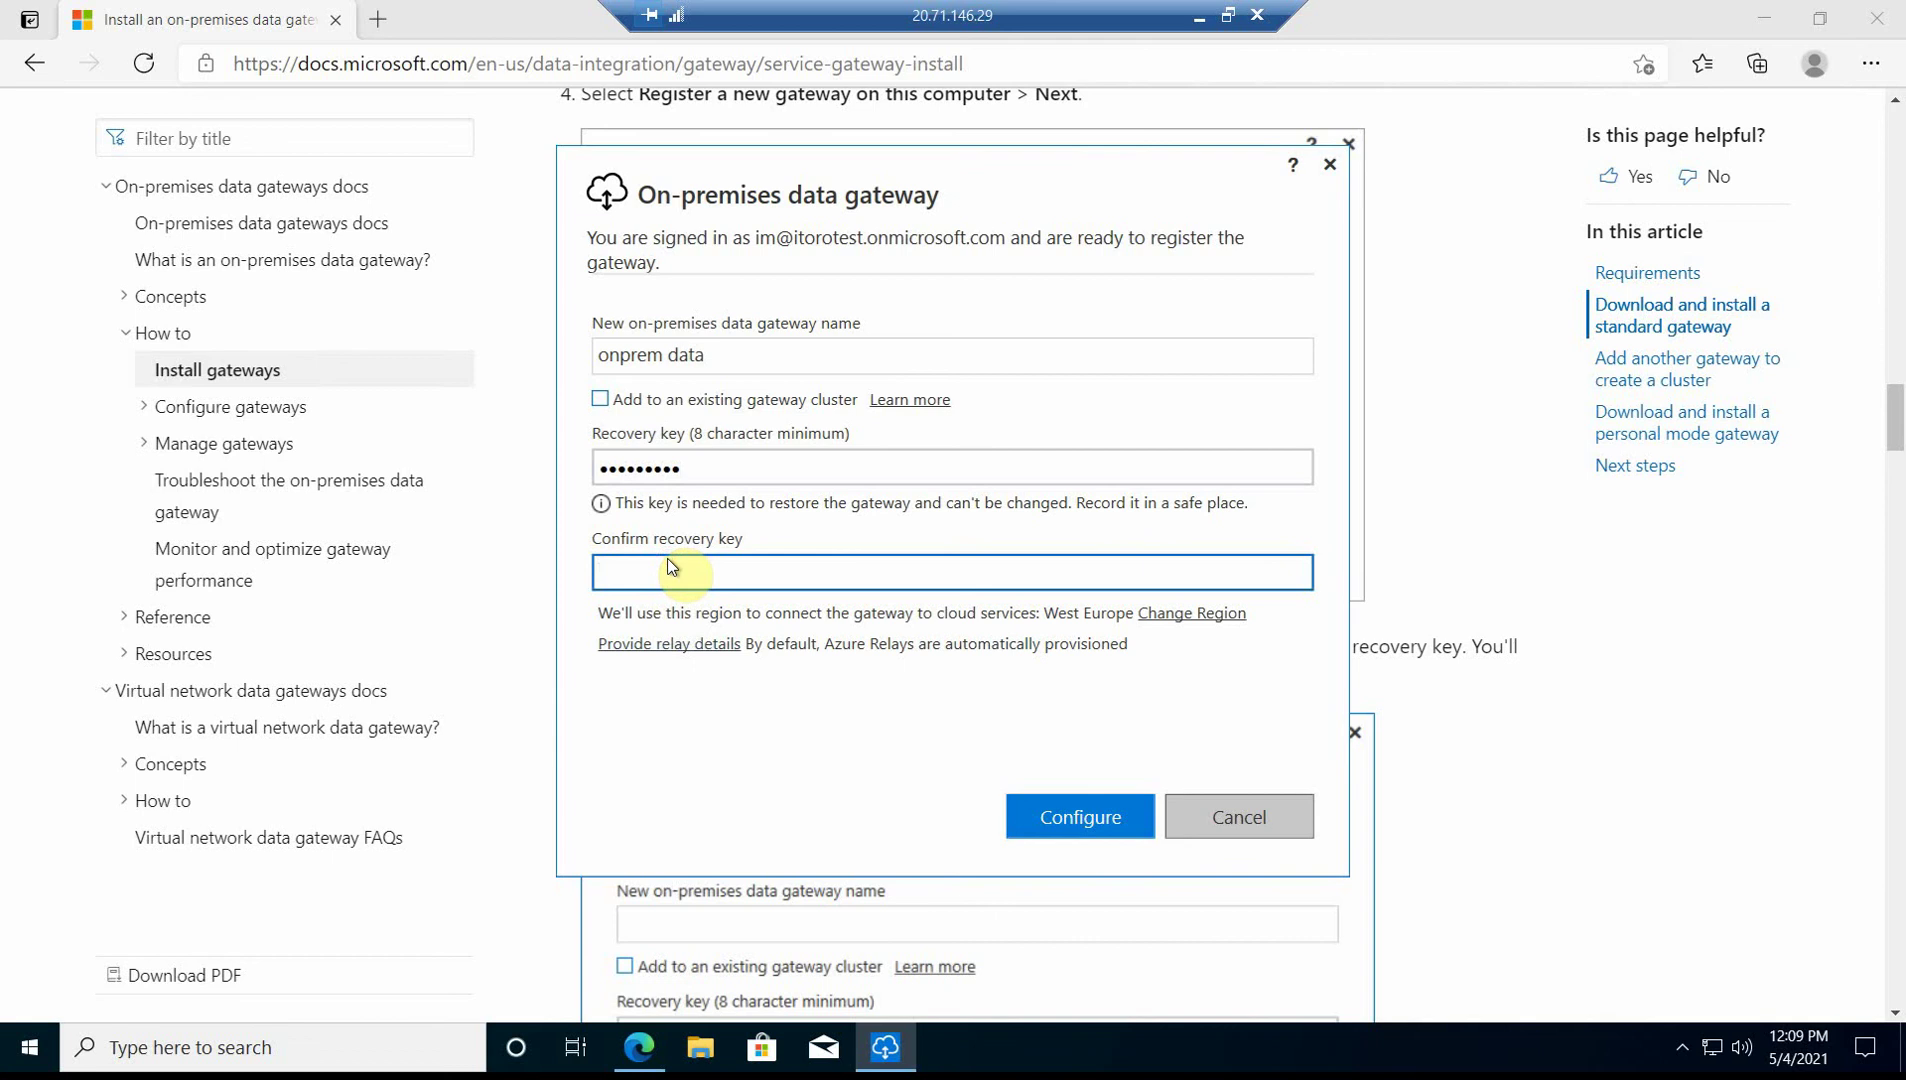
text(•••••••••)
- Configure 'onprem data' and close the app once it shows online and Ready
click(1017, 803)
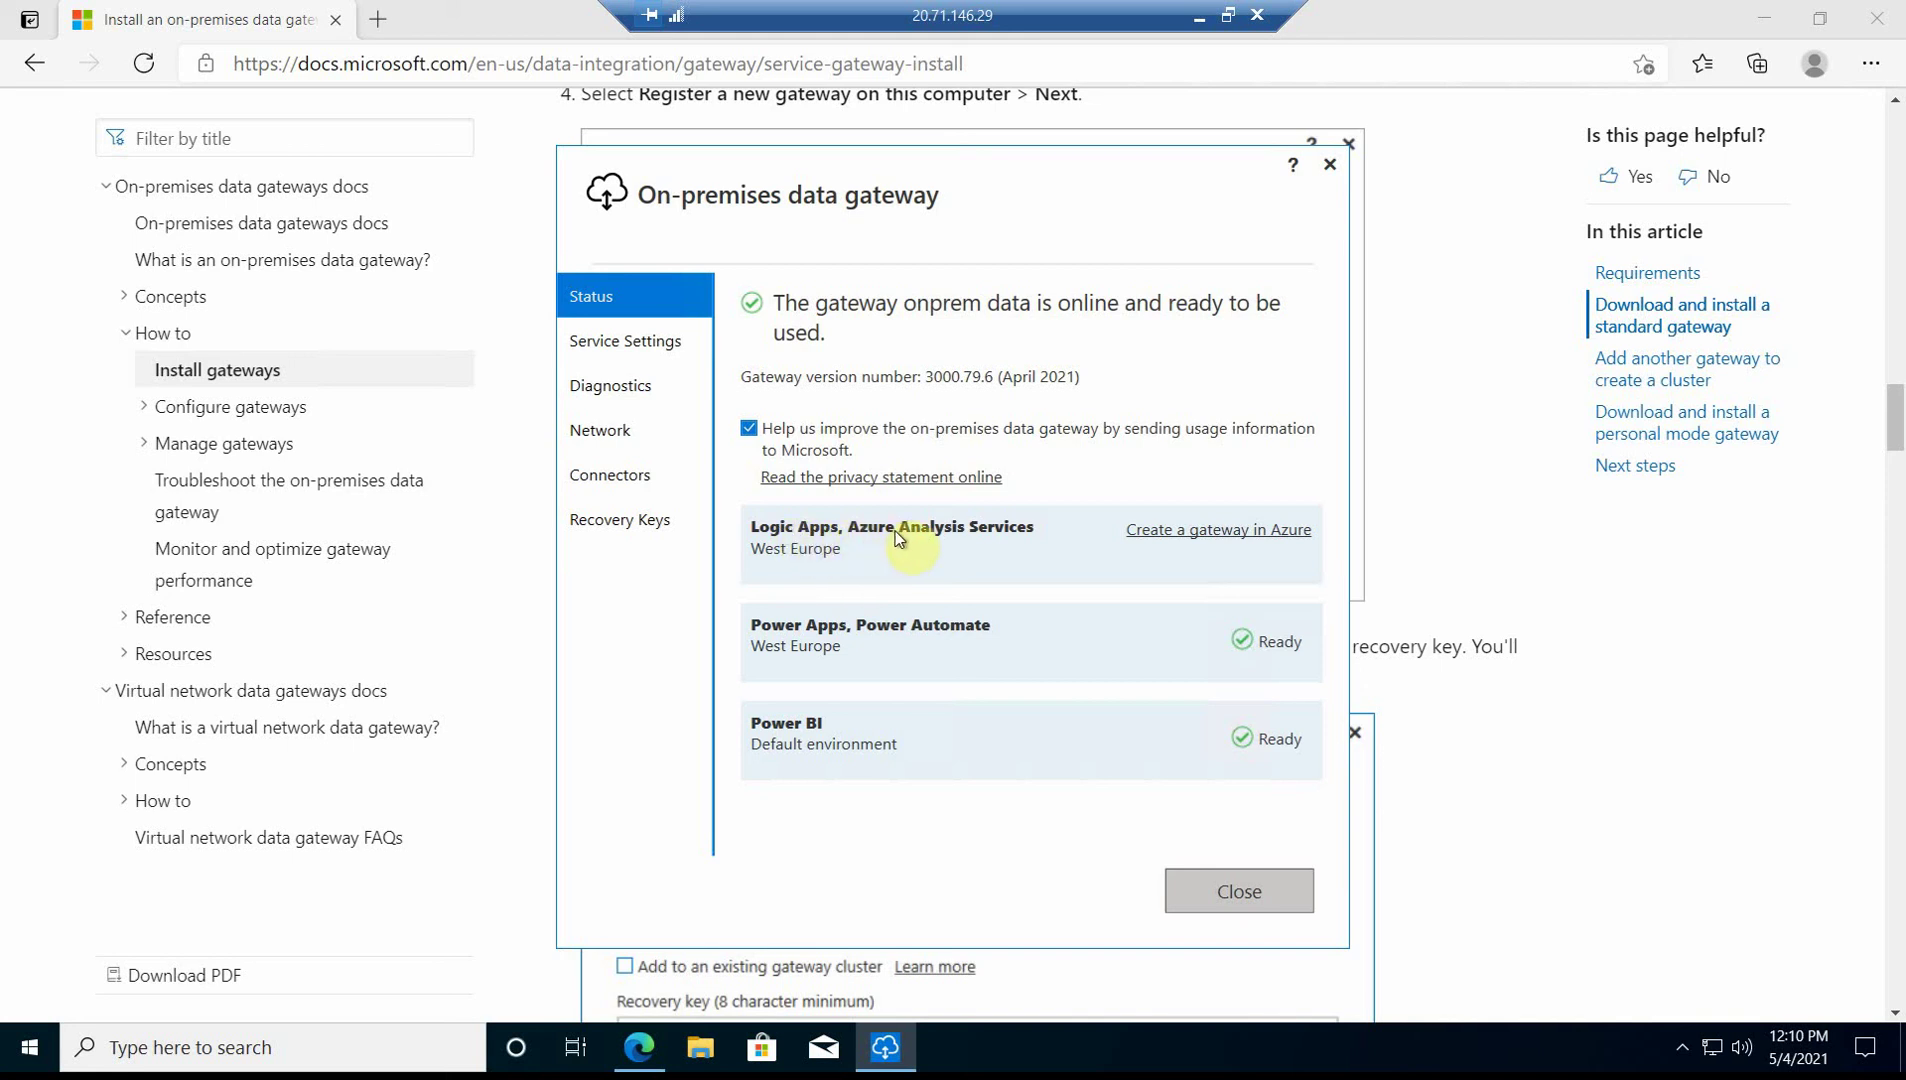
click(1246, 889)
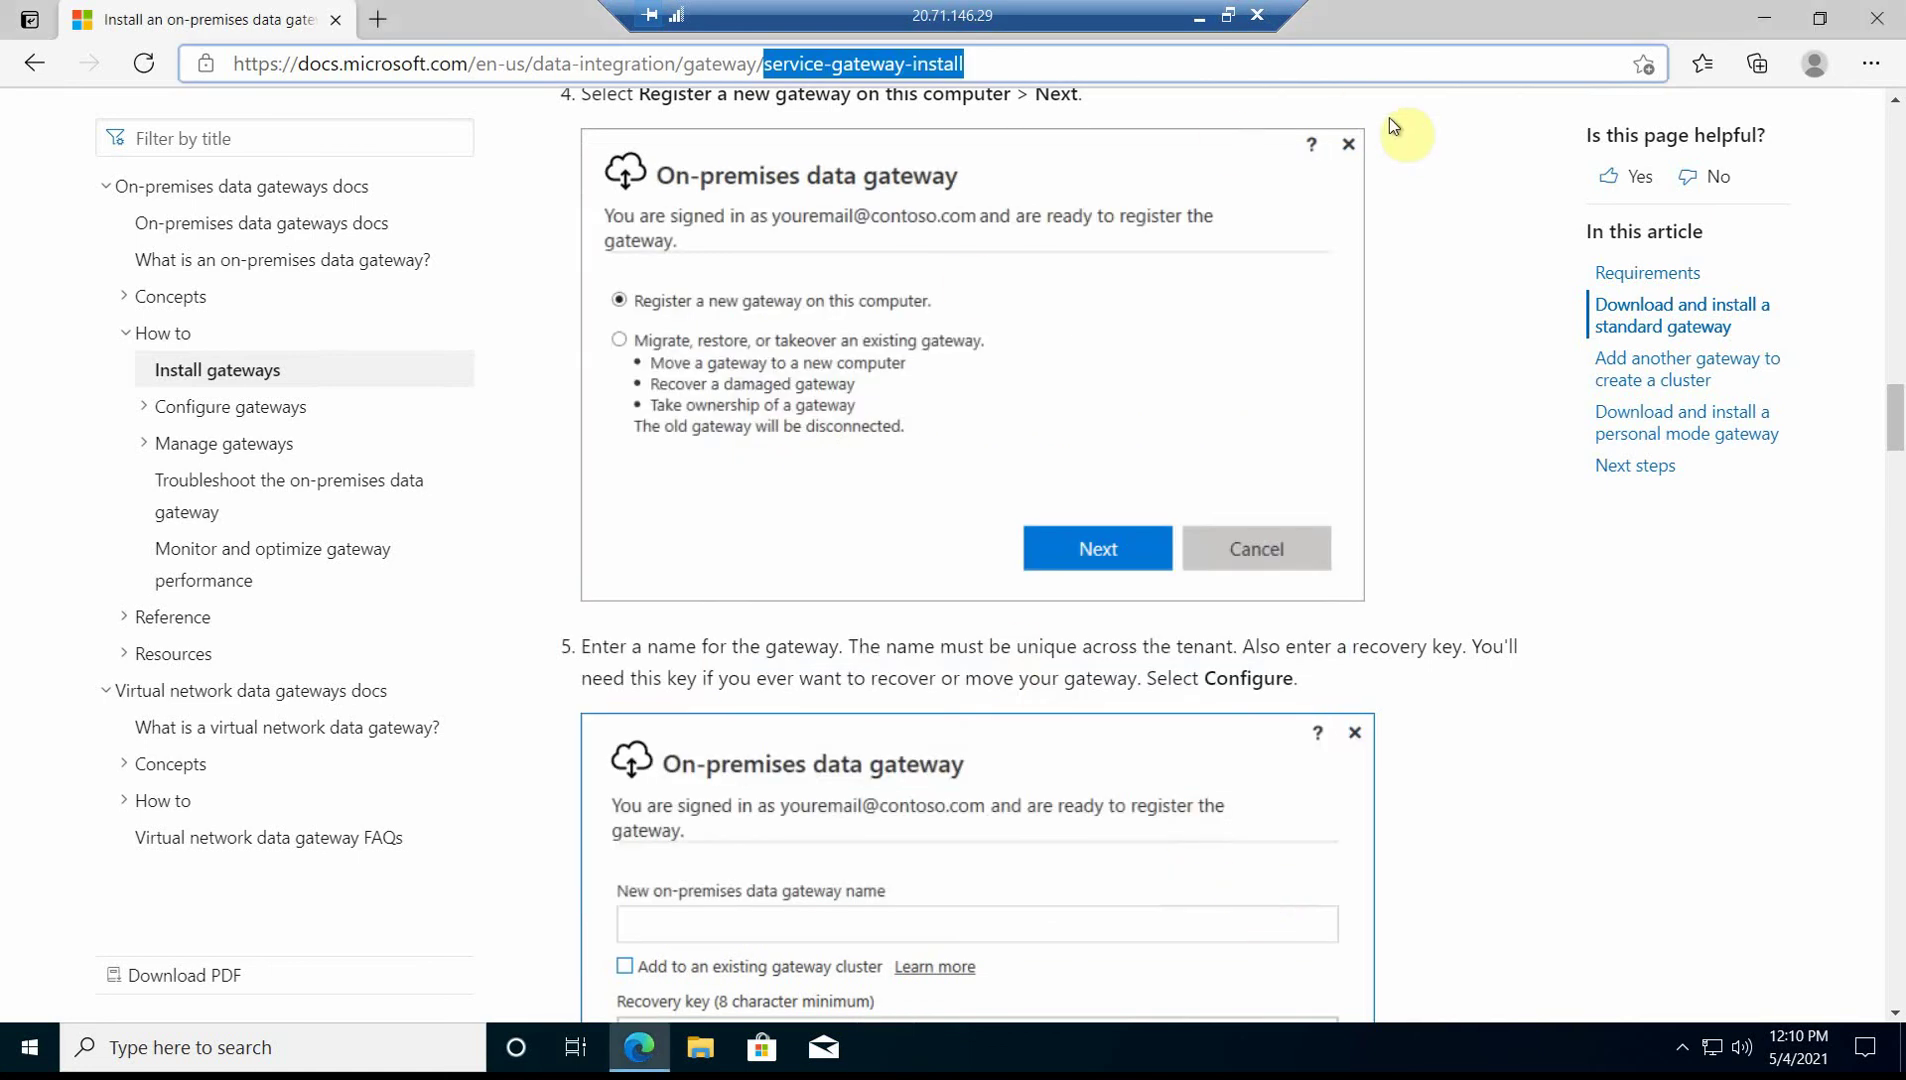
- Search 'data' in Windows search and launch the On-premises data gateway app
click(312, 1052)
text(onp)
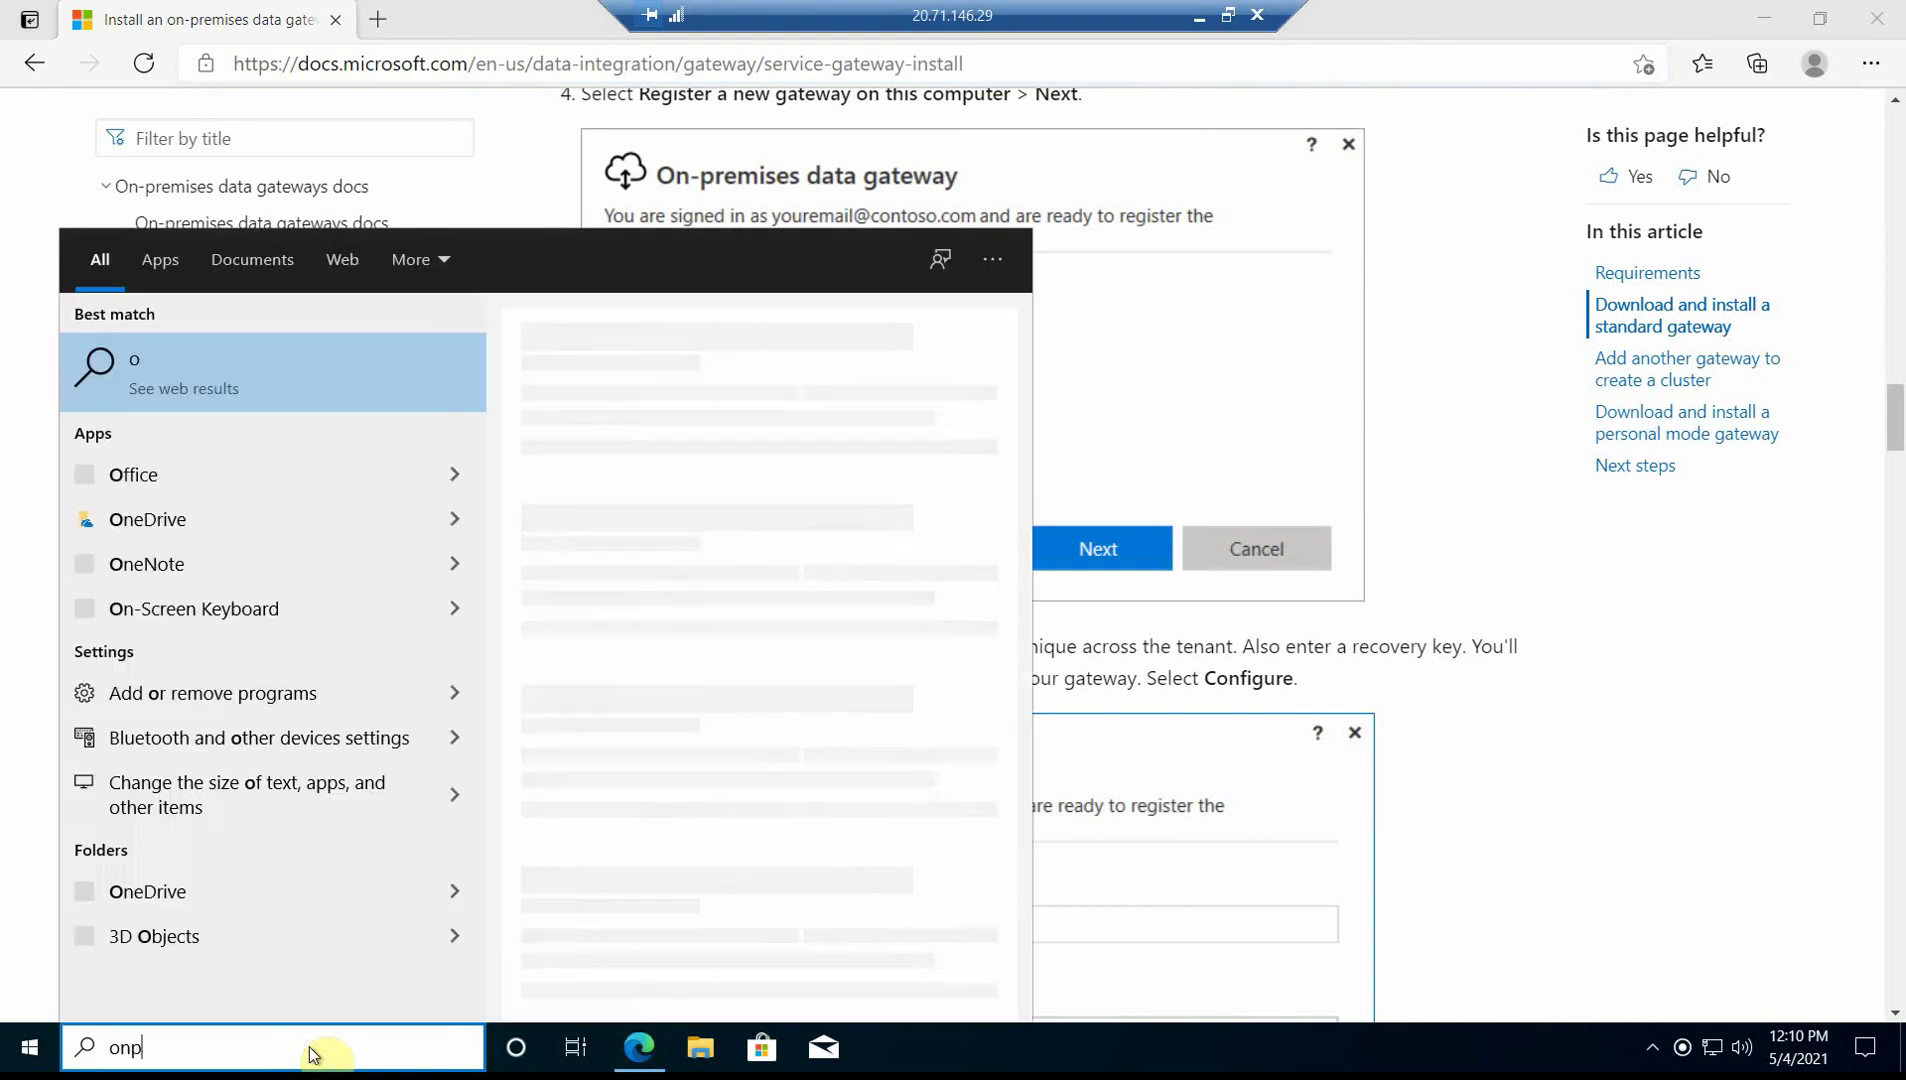
text(rem)
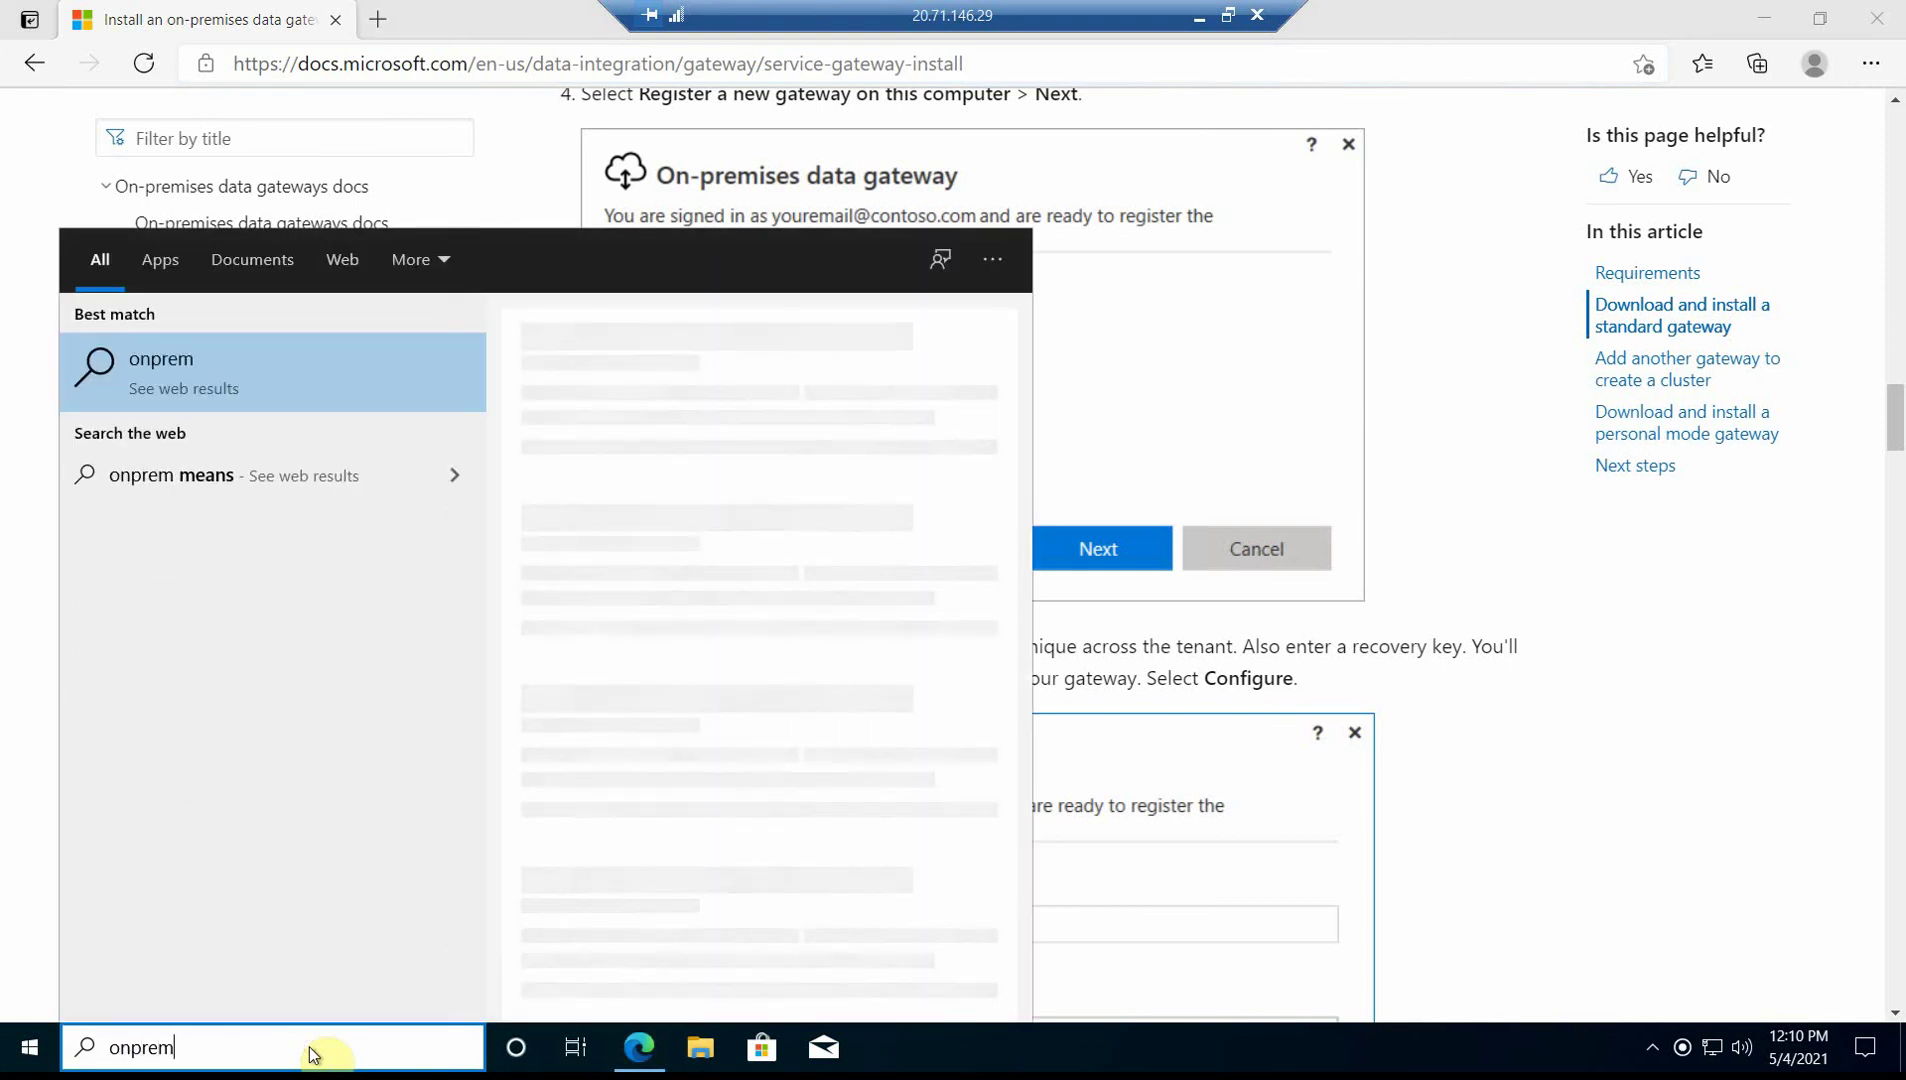
key(BackSpace)
key(BackSpace)
key(BackSpace)
key(BackSpace)
key(BackSpace)
key(BackSpace)
text(data)
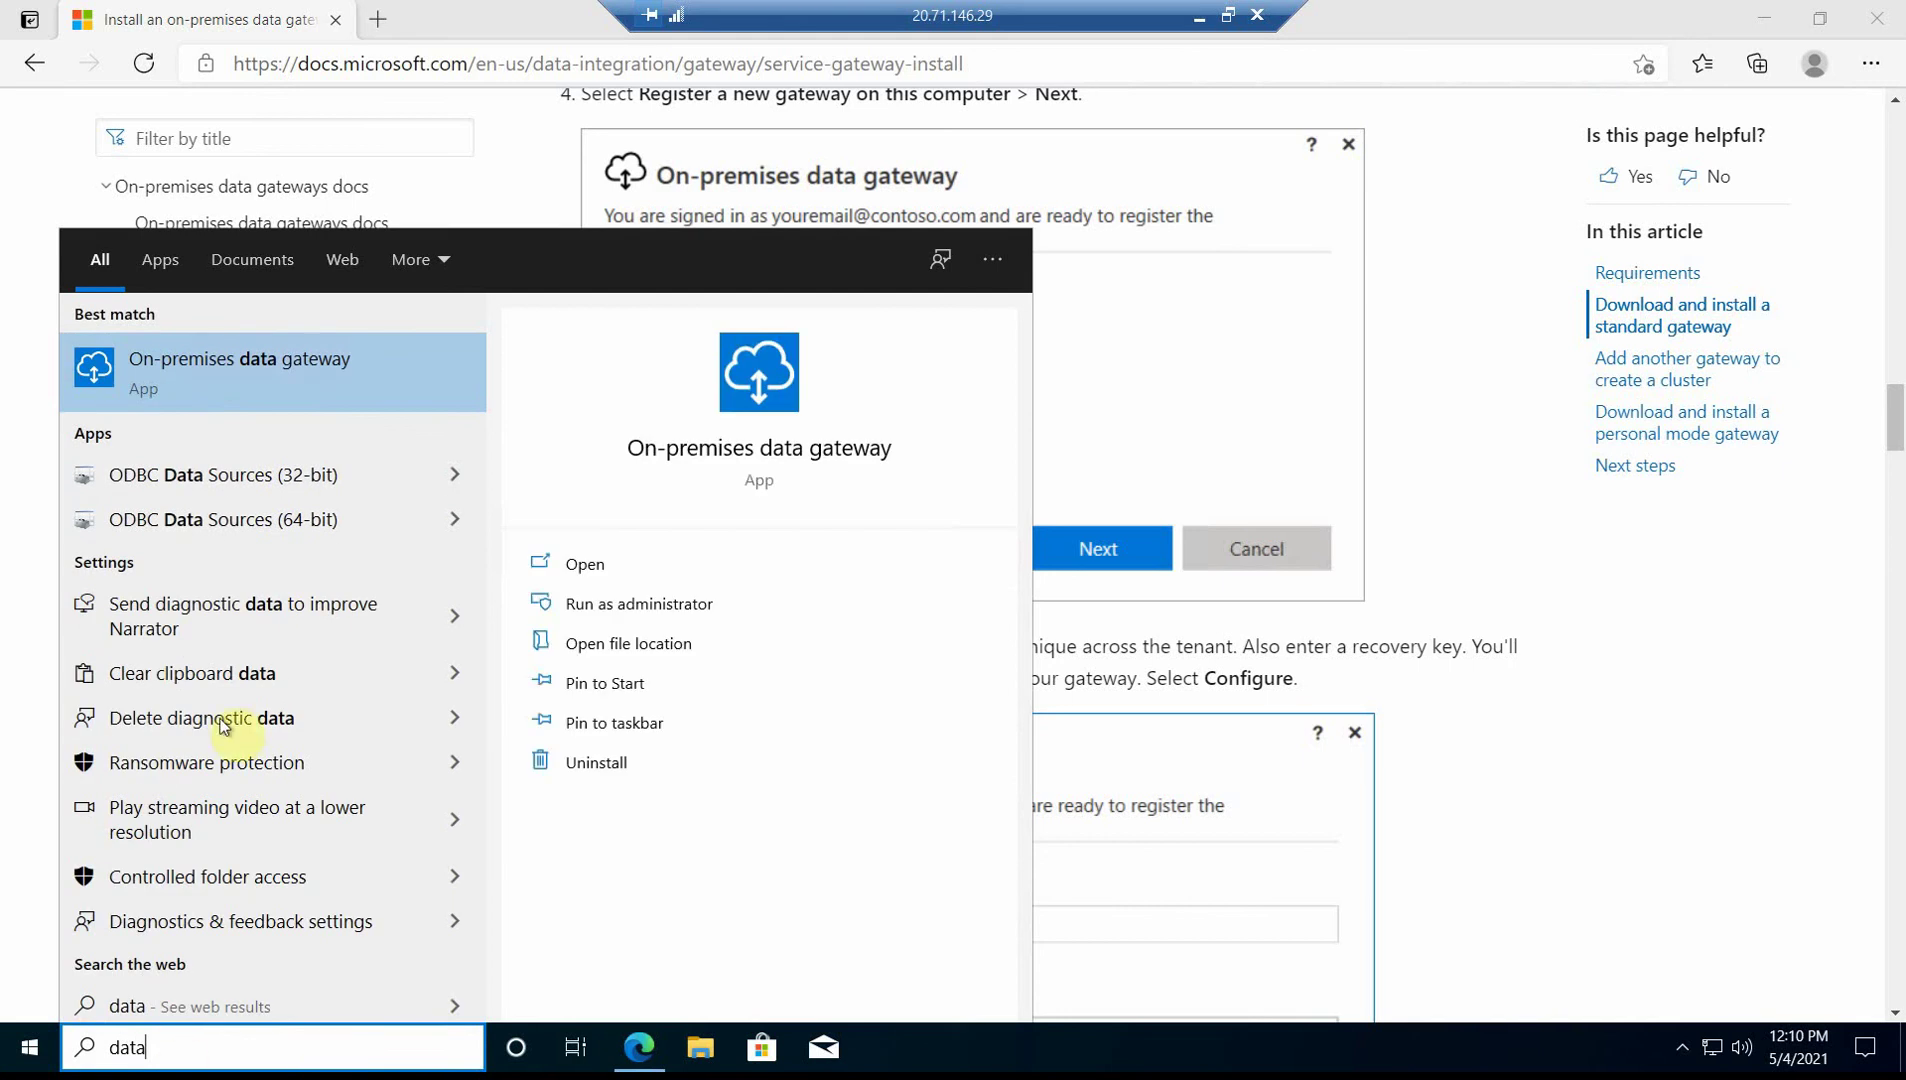
click(214, 372)
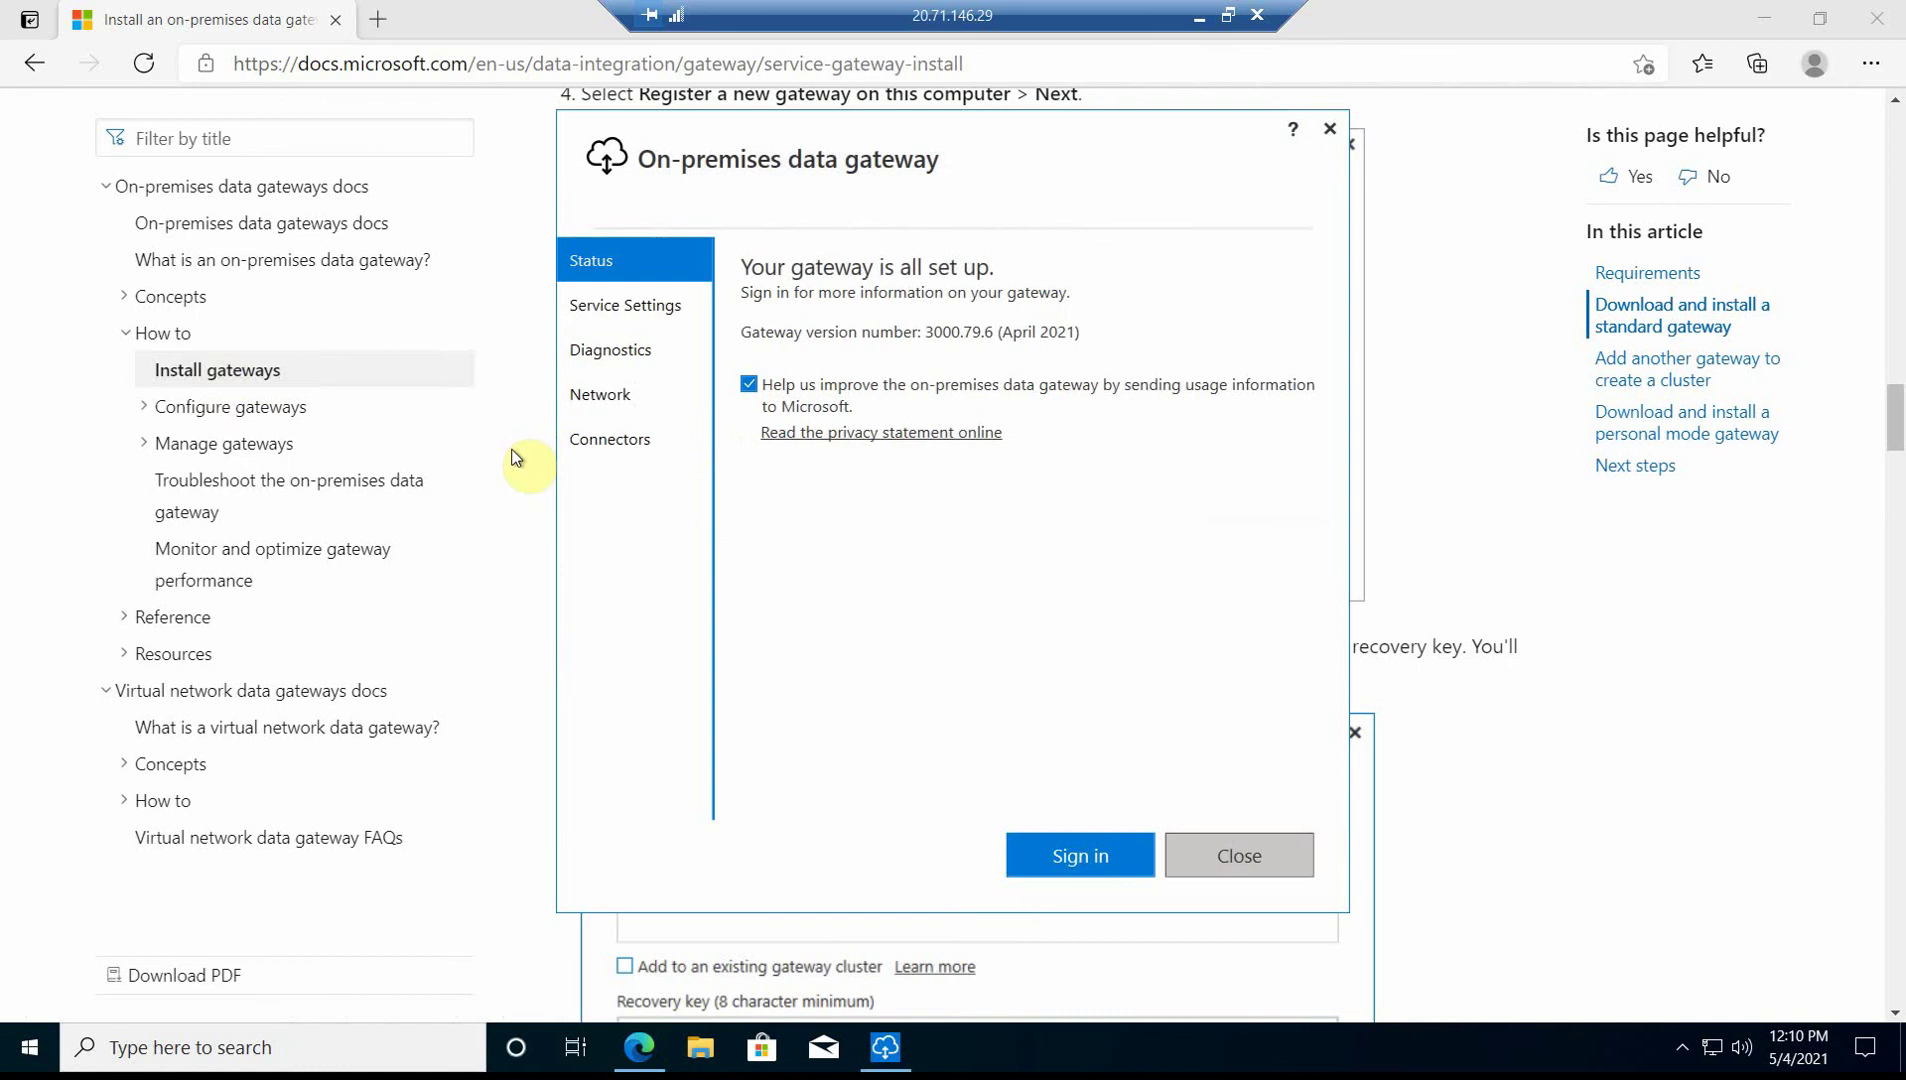
- Review Service Settings, Diagnostics, Network and Connectors, ending on the Status overview
click(626, 312)
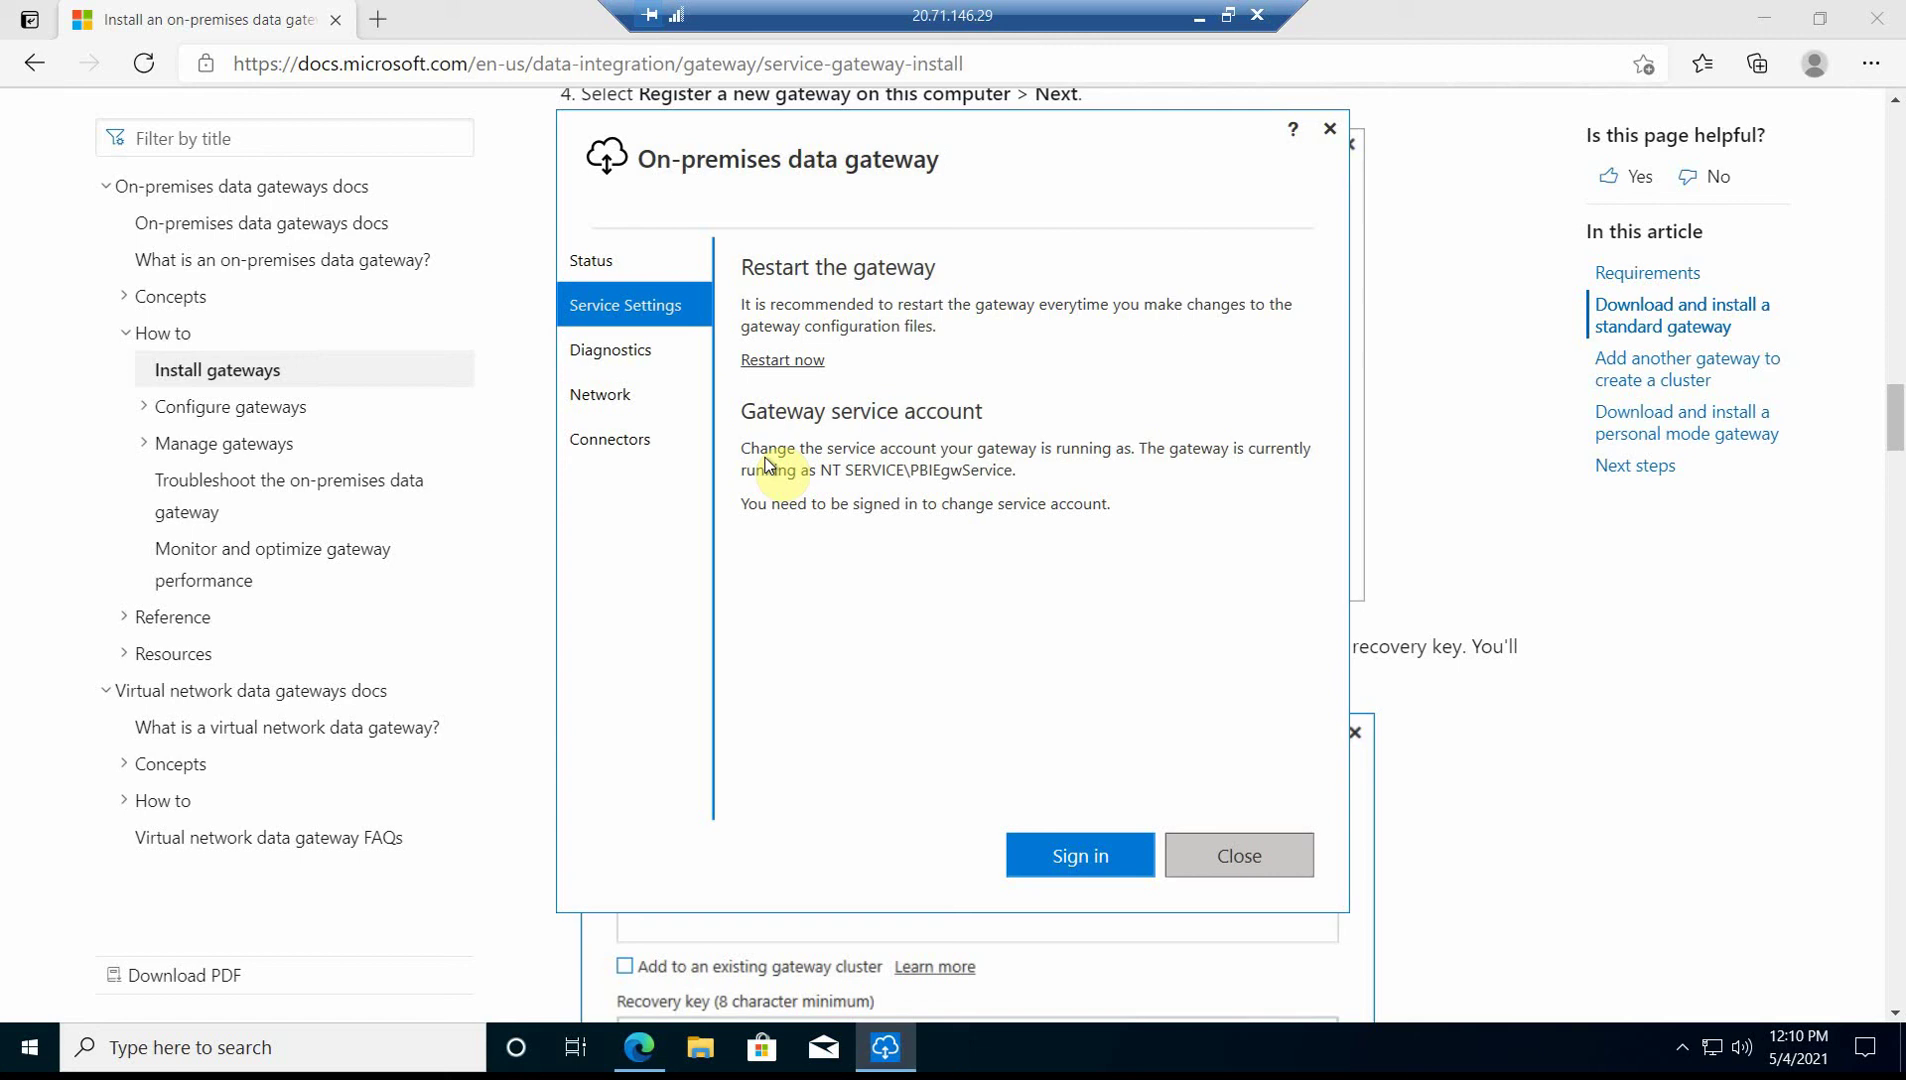
click(608, 352)
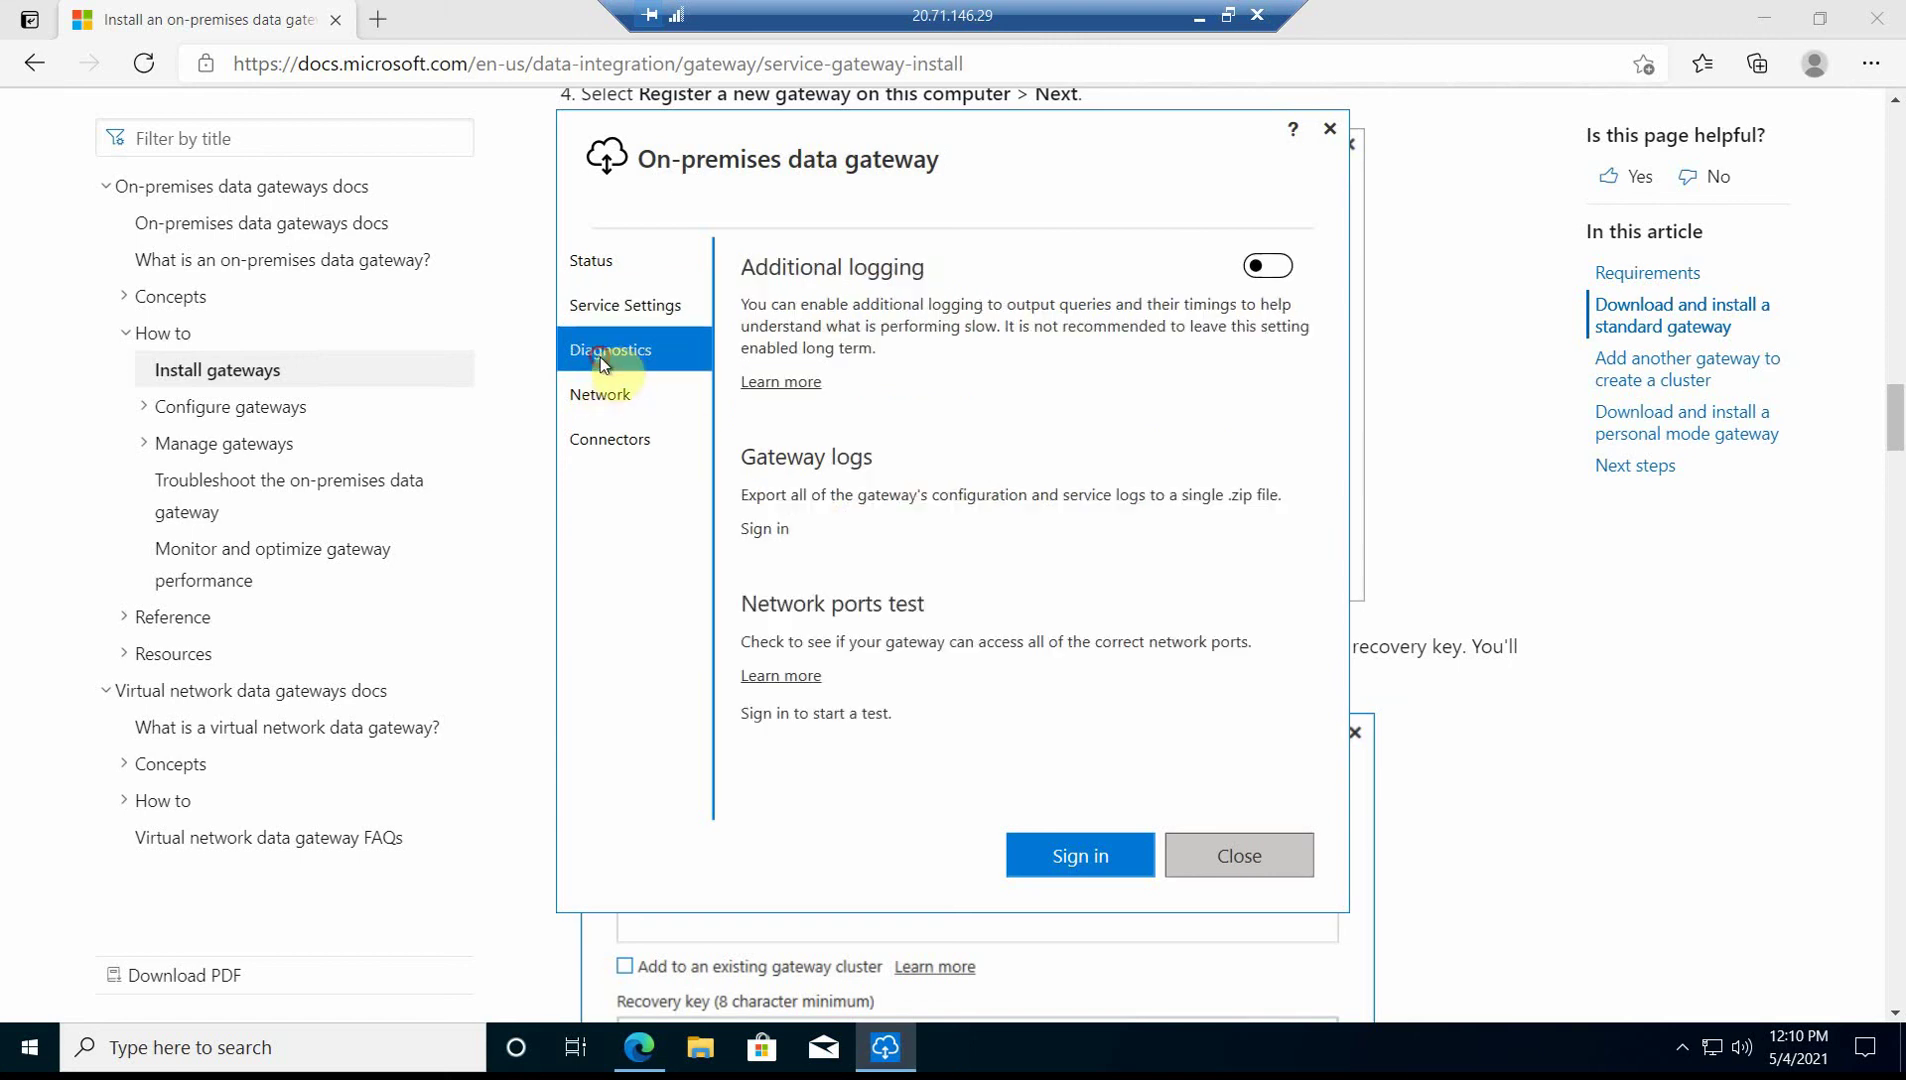
click(610, 412)
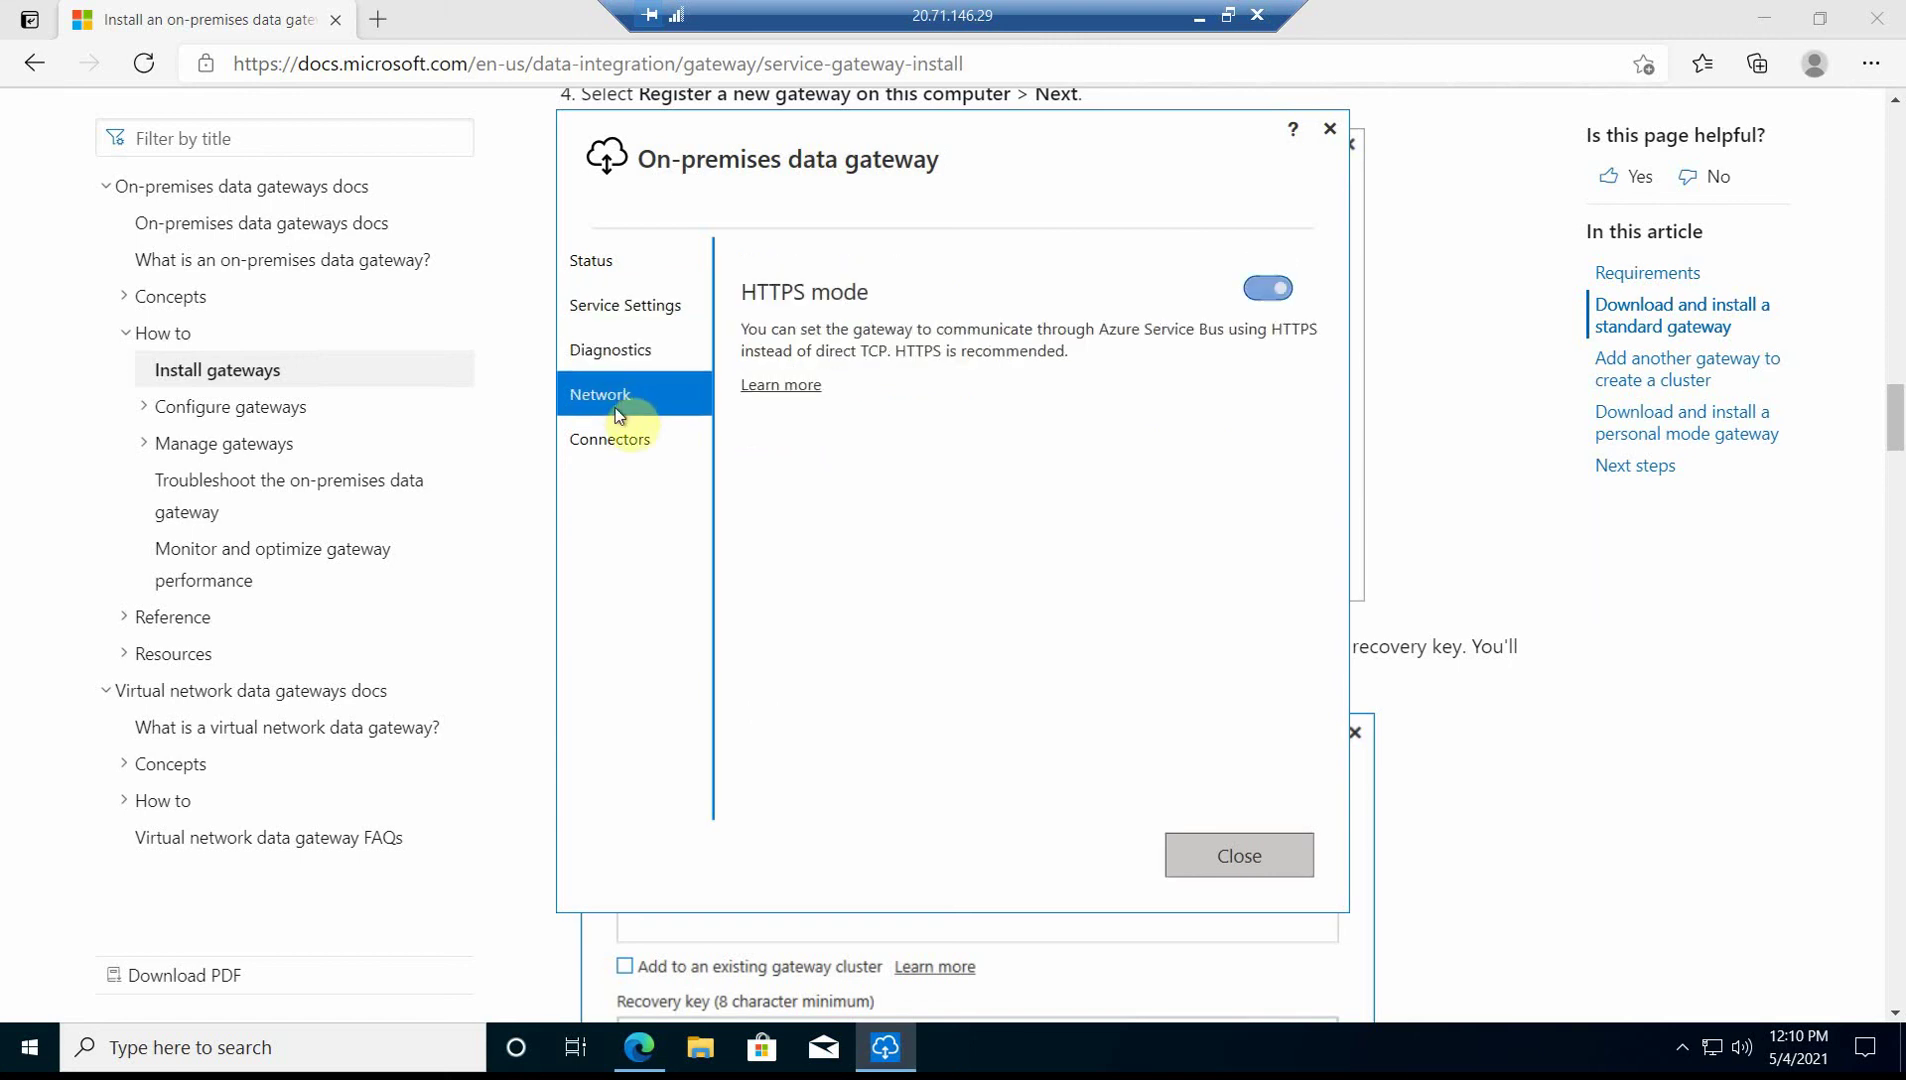
click(623, 444)
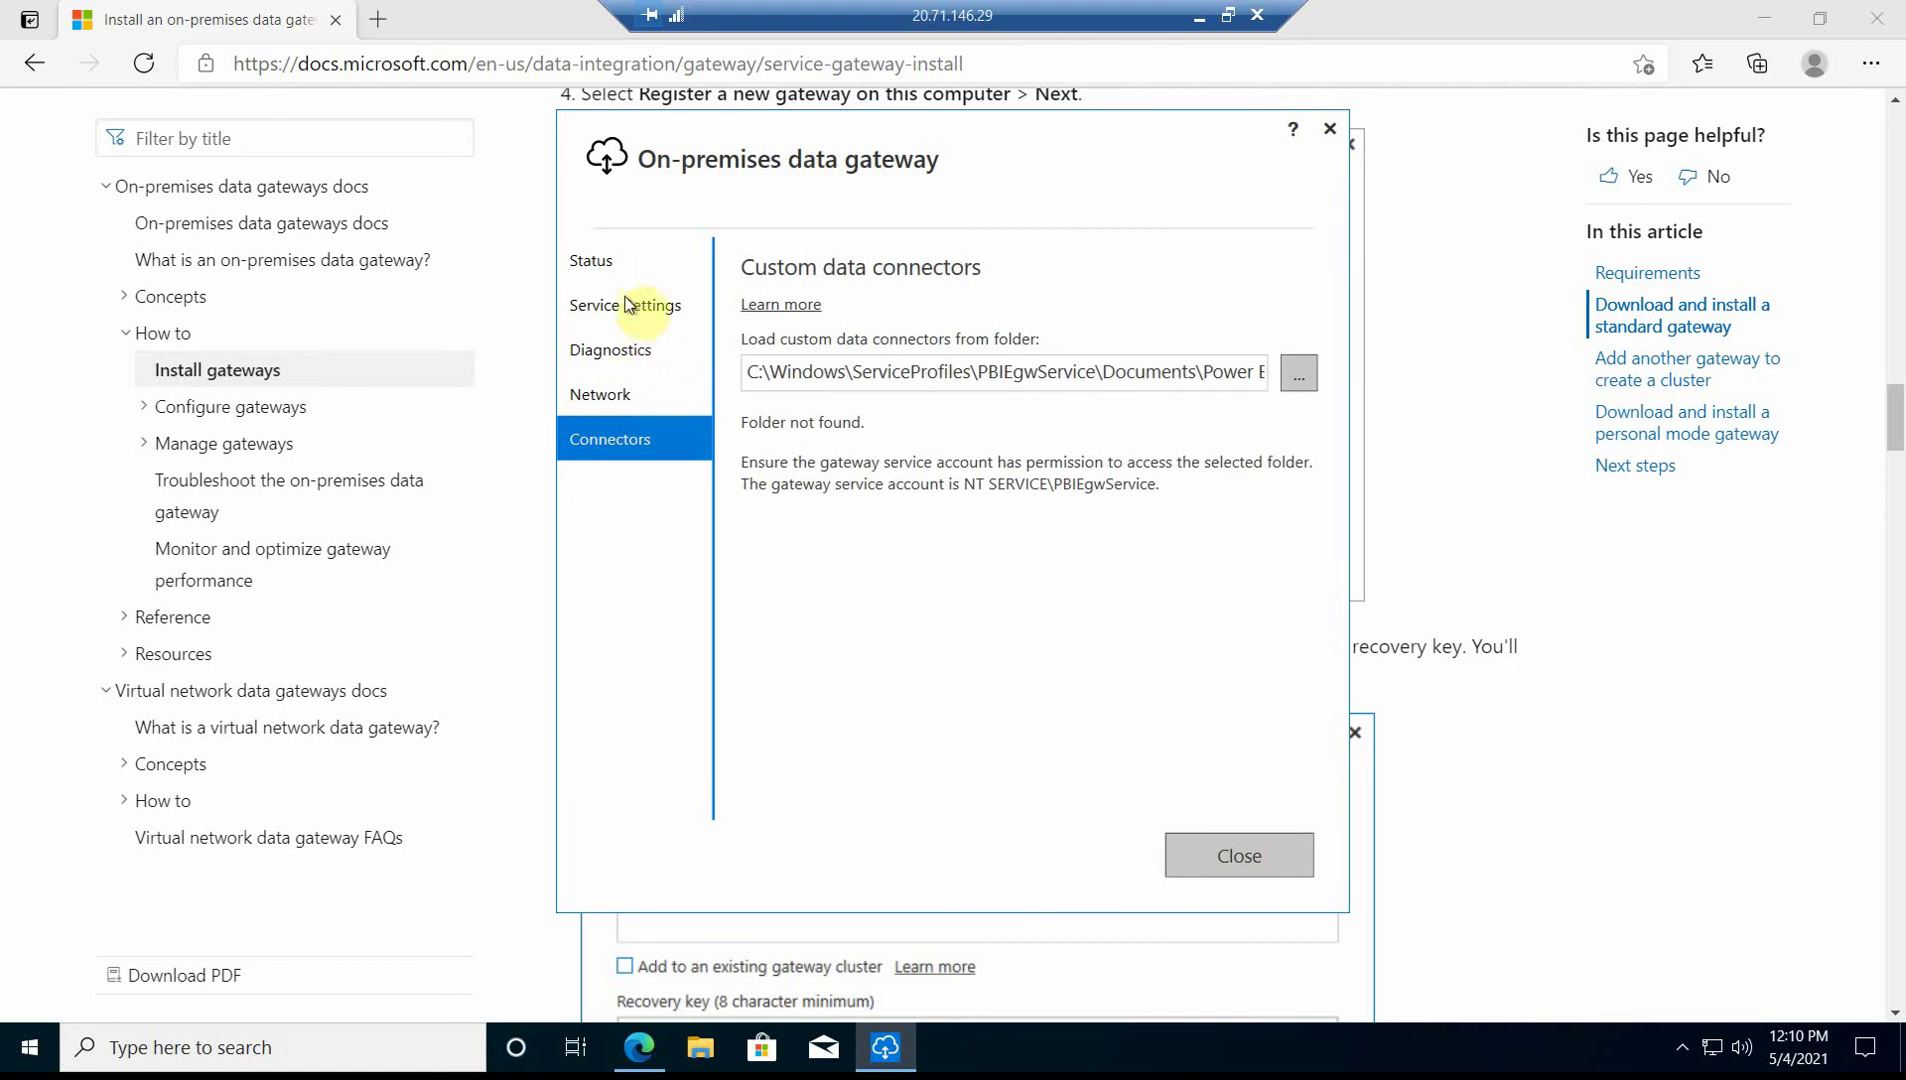
click(604, 263)
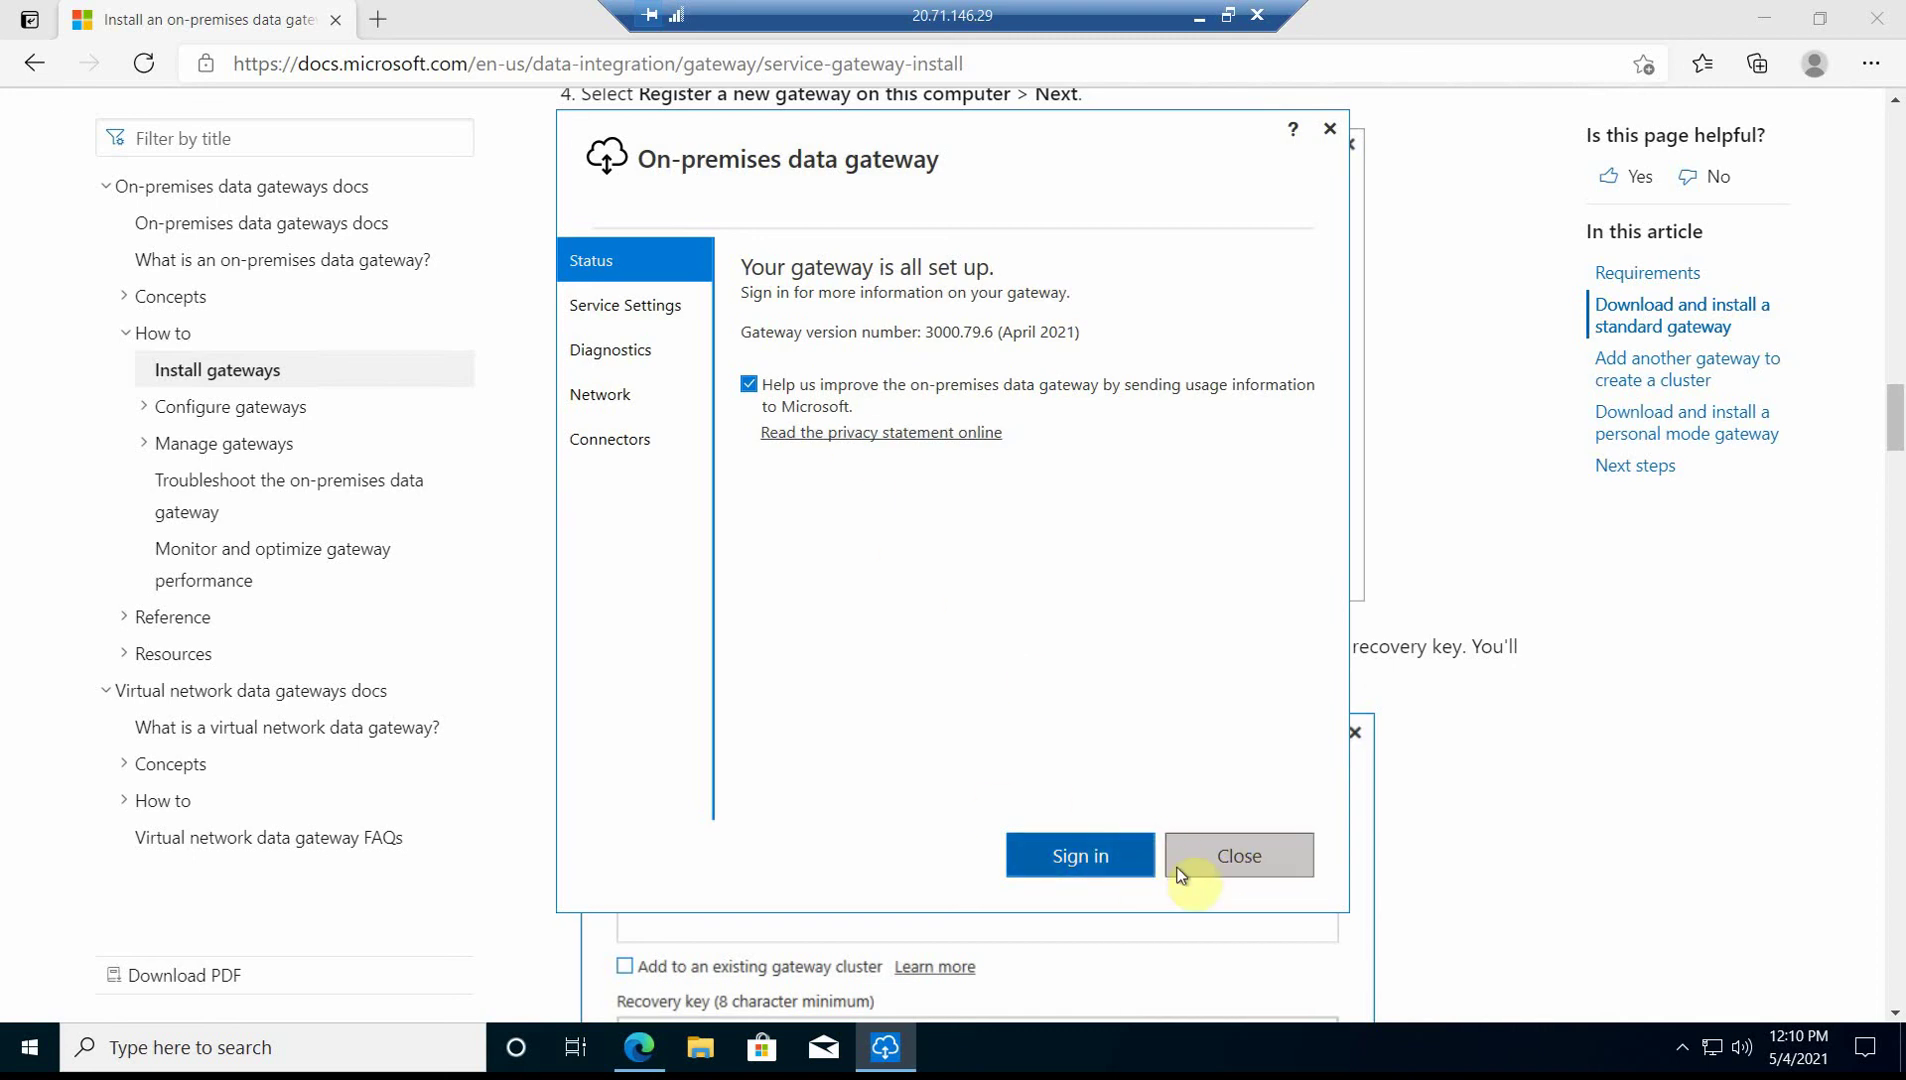
- Close the gateway app window to return to the Docs article
click(1329, 128)
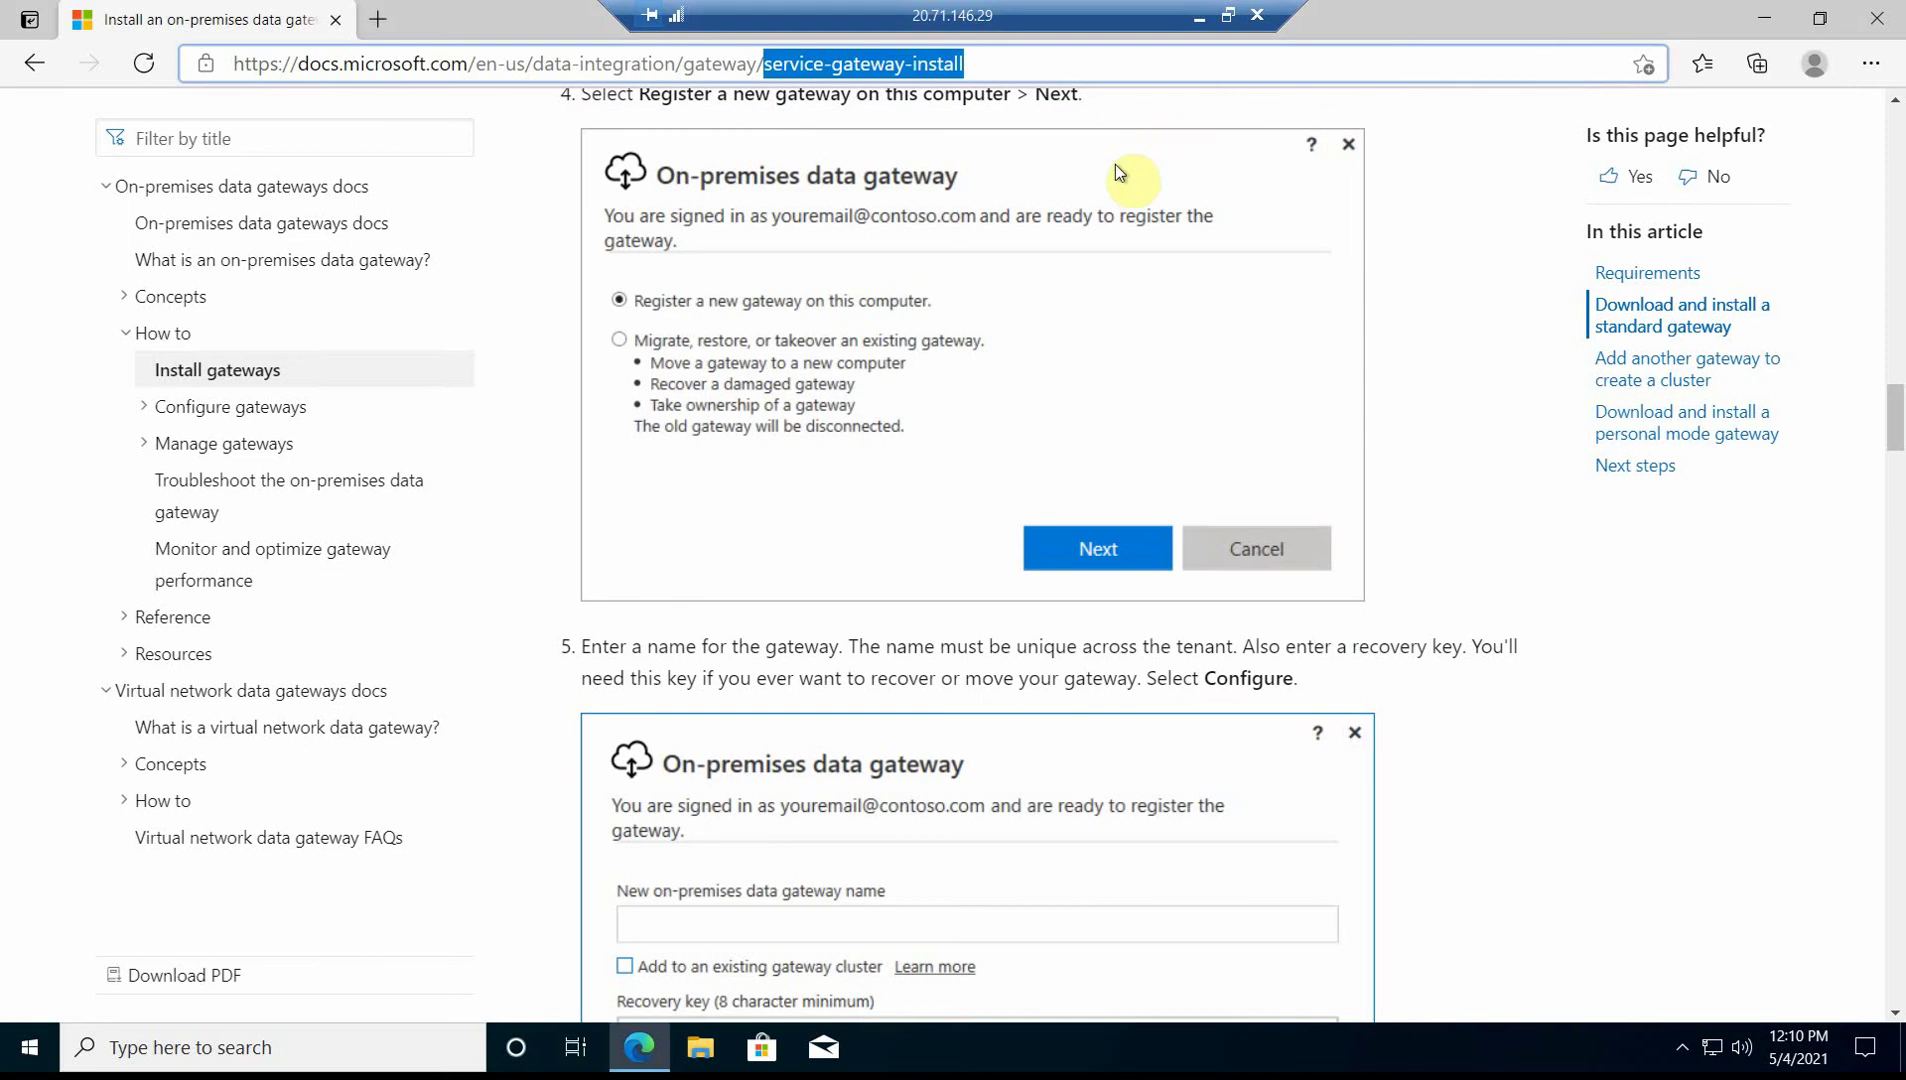